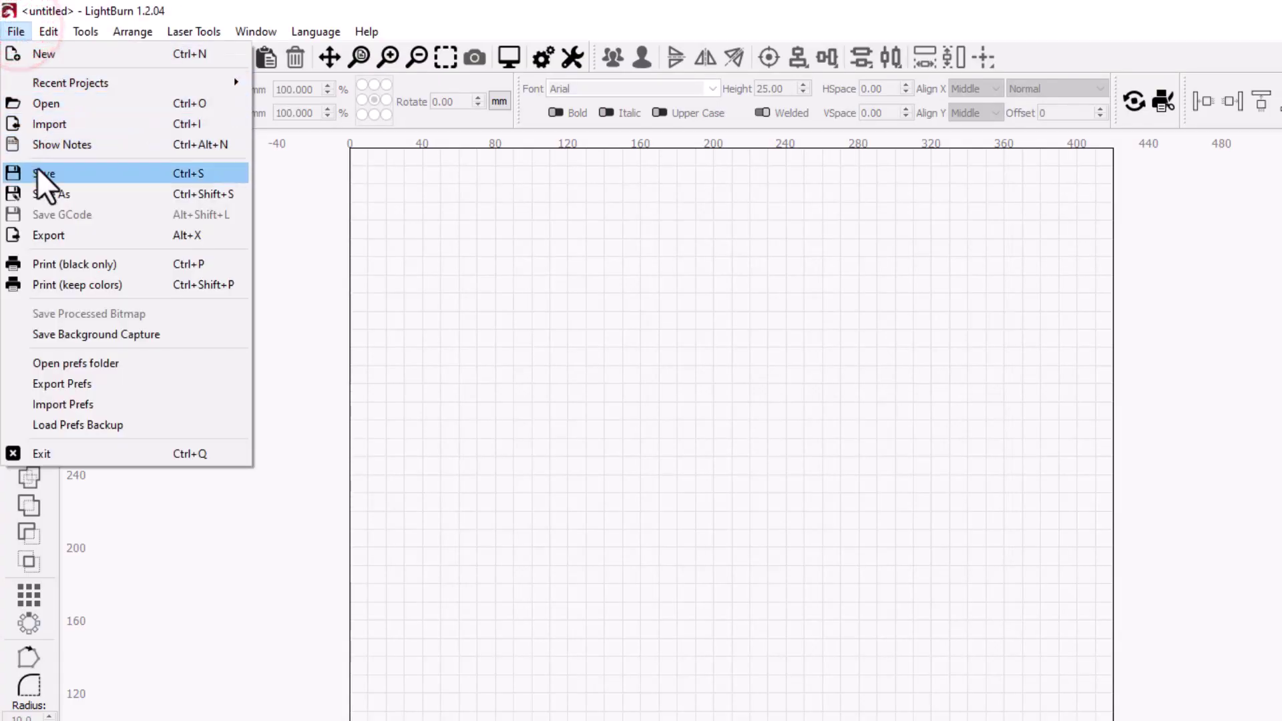
- Save the empty project as 'lcgkc' in the 3dmodeling folder using Save As
left_click(47, 194)
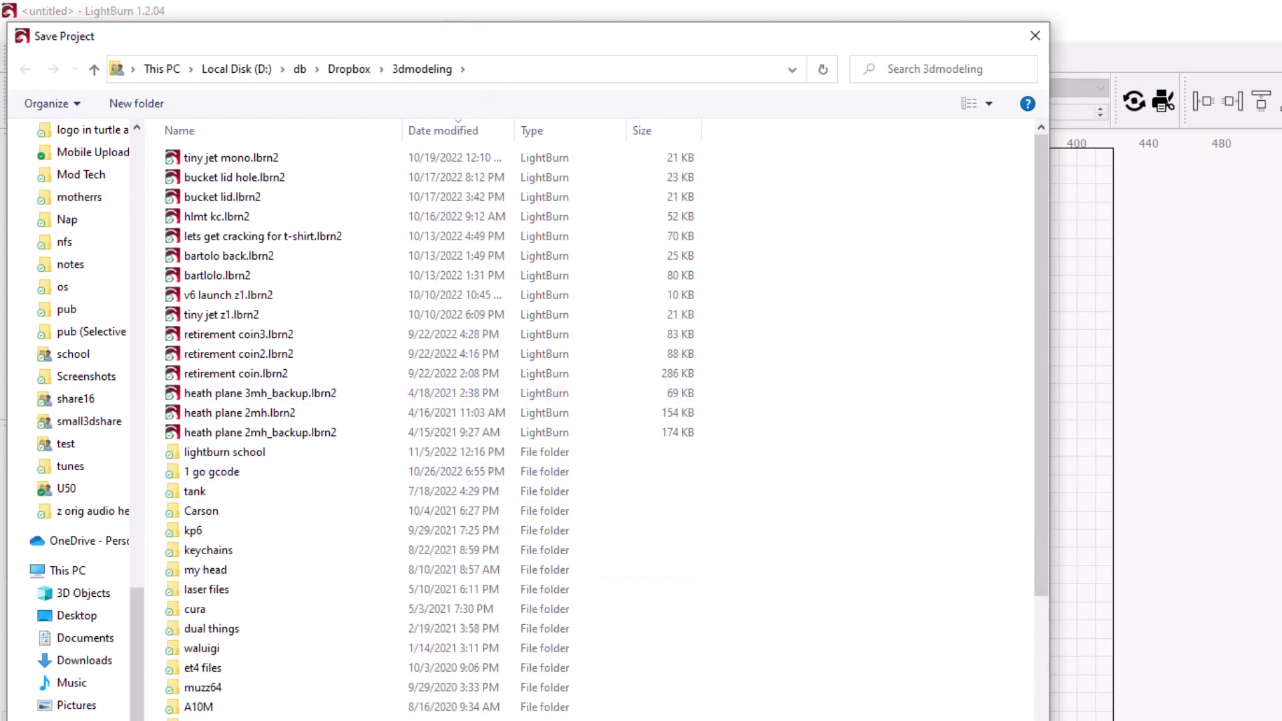
key("Return")
key("ctrl+t")
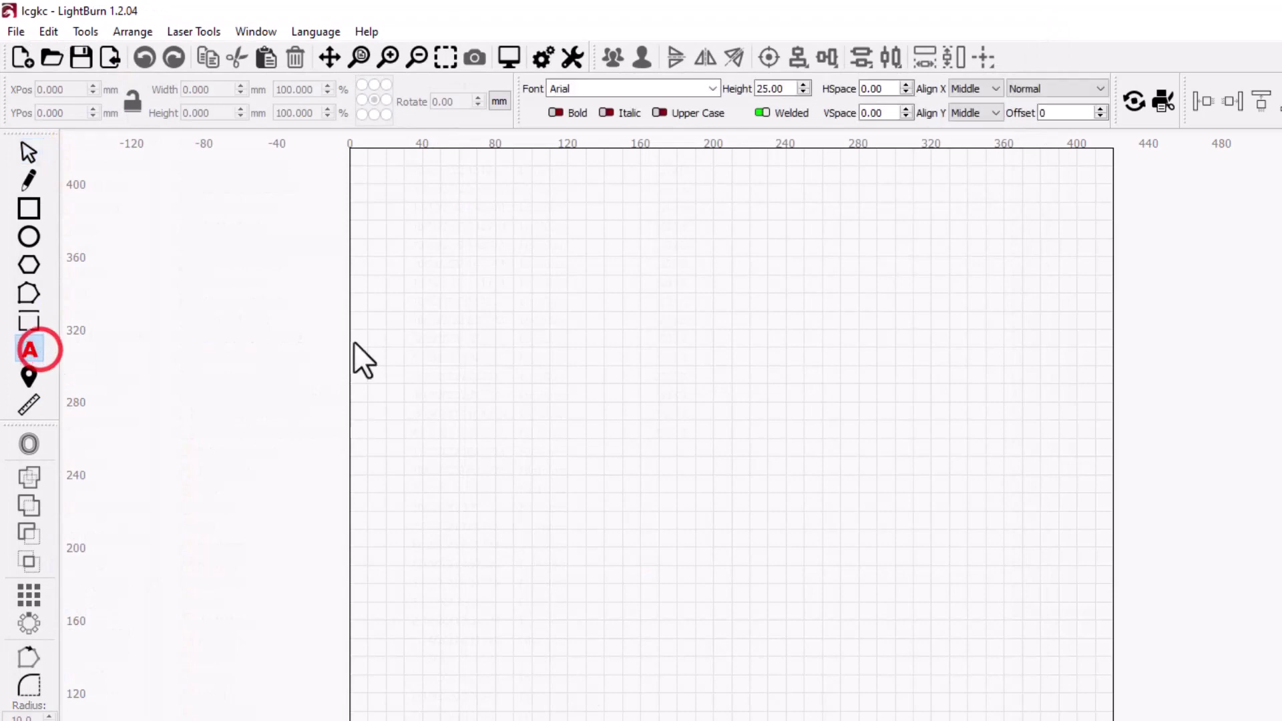
- Type 'Let's Get' on the canvas and 'Crackin!' below it, fixing the typo
left_click(459, 299)
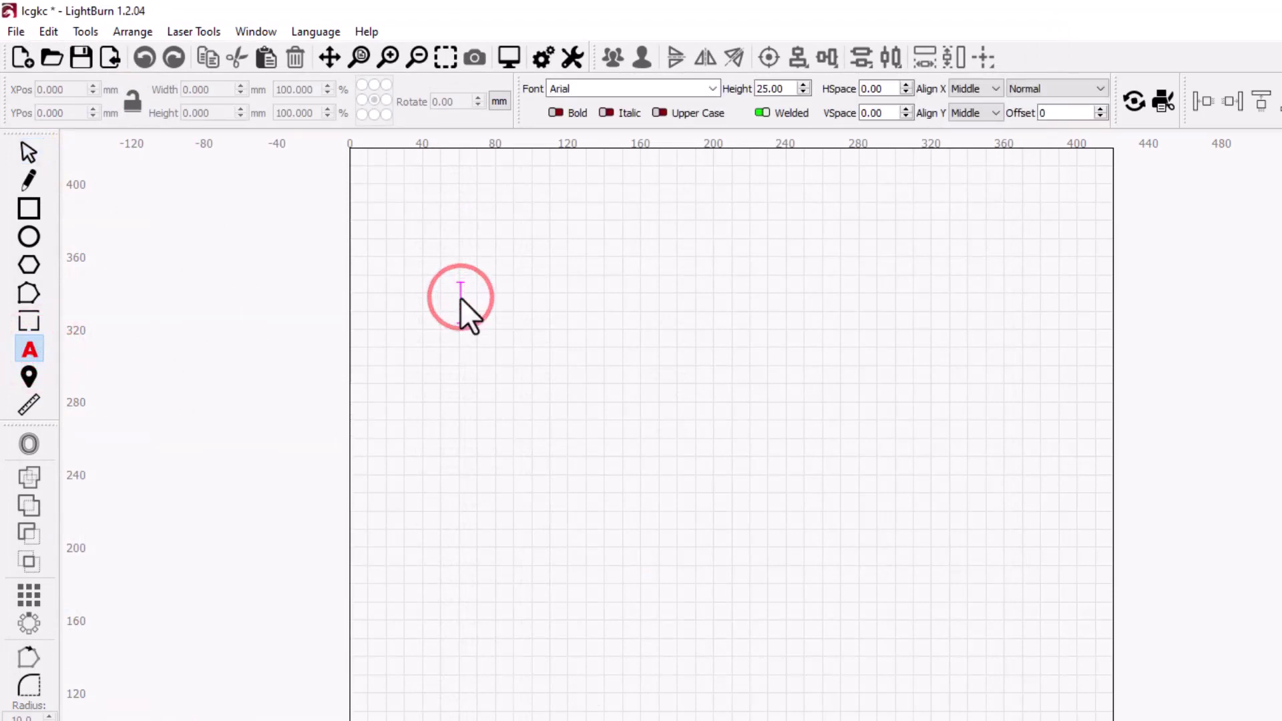
type("Let'")
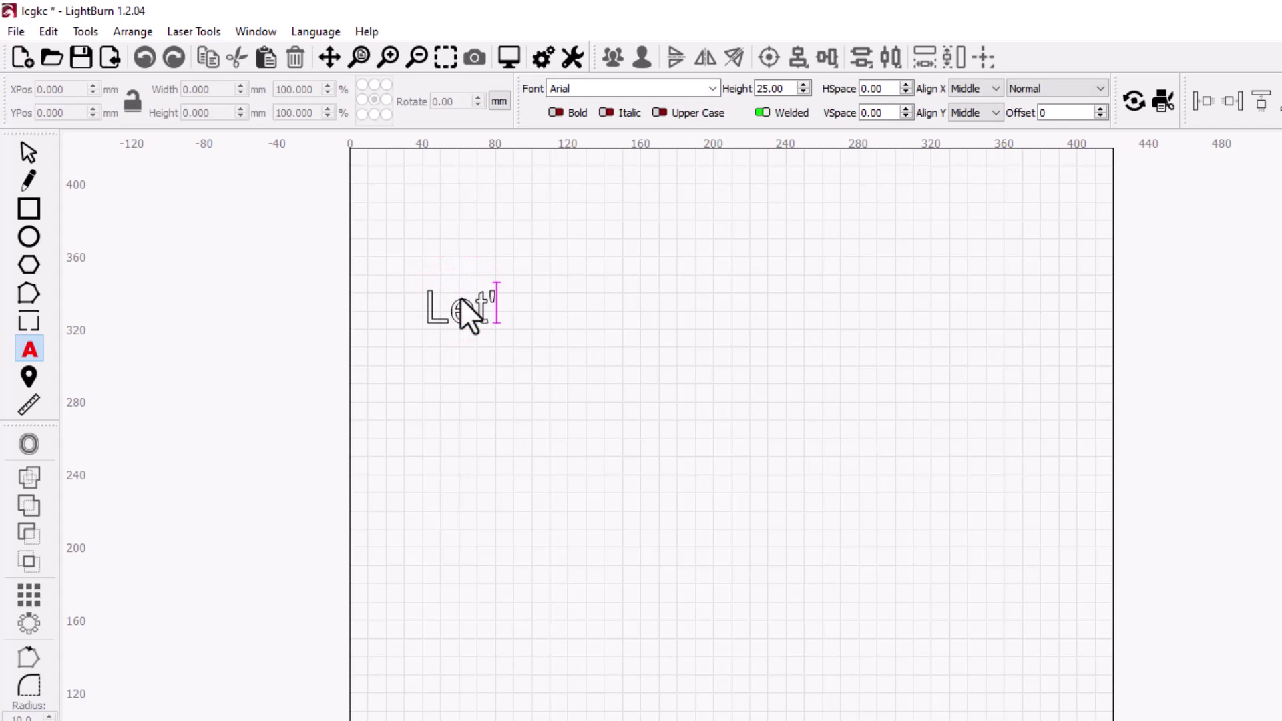
type("s Get")
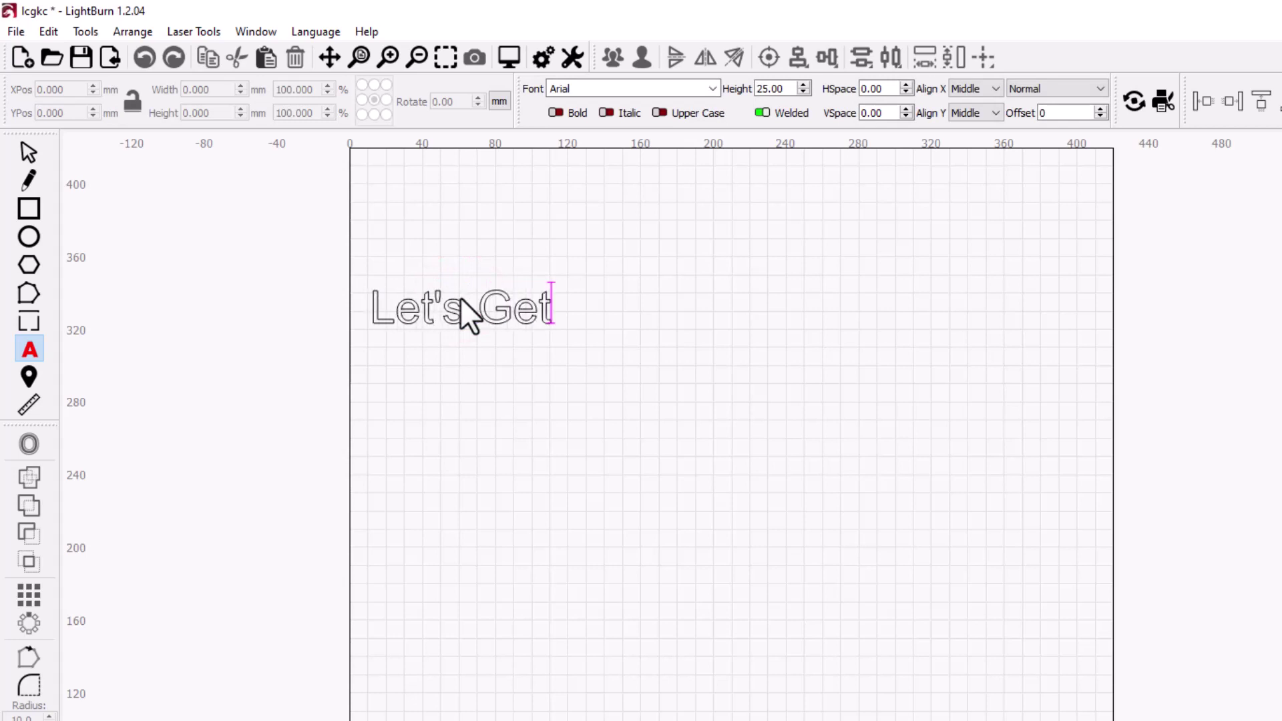
left_click(27, 154)
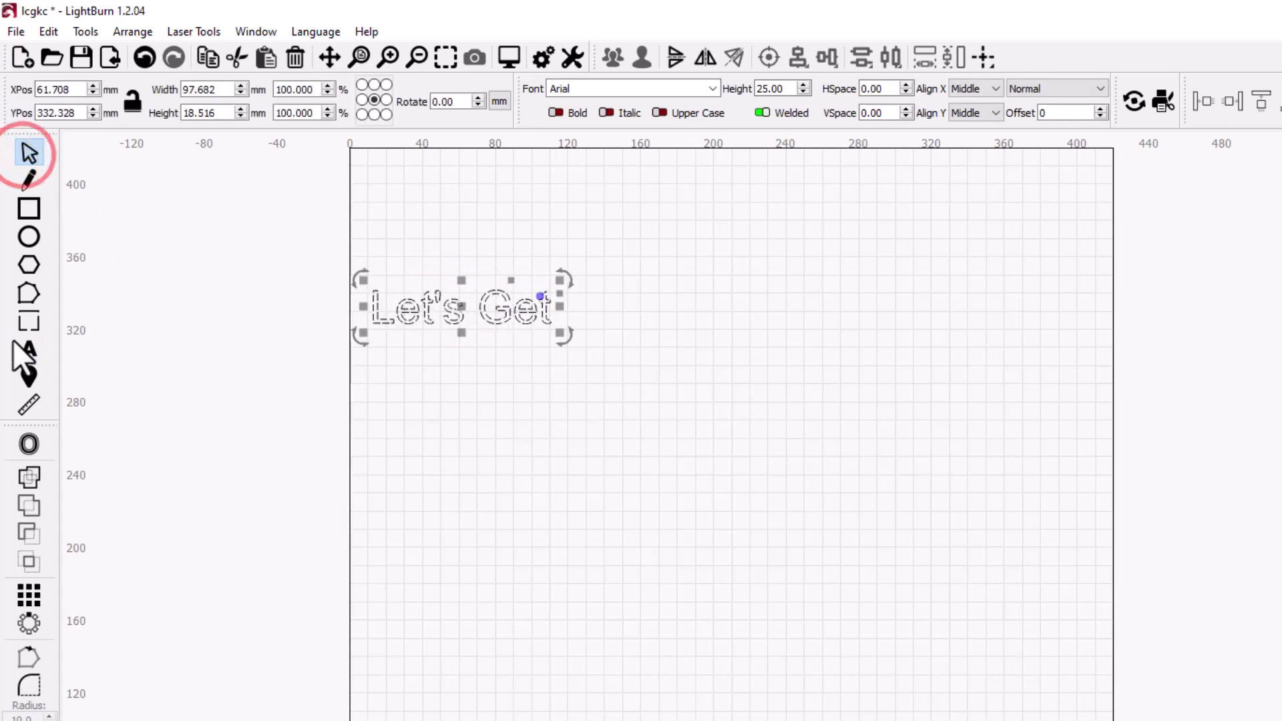
left_click(362, 381)
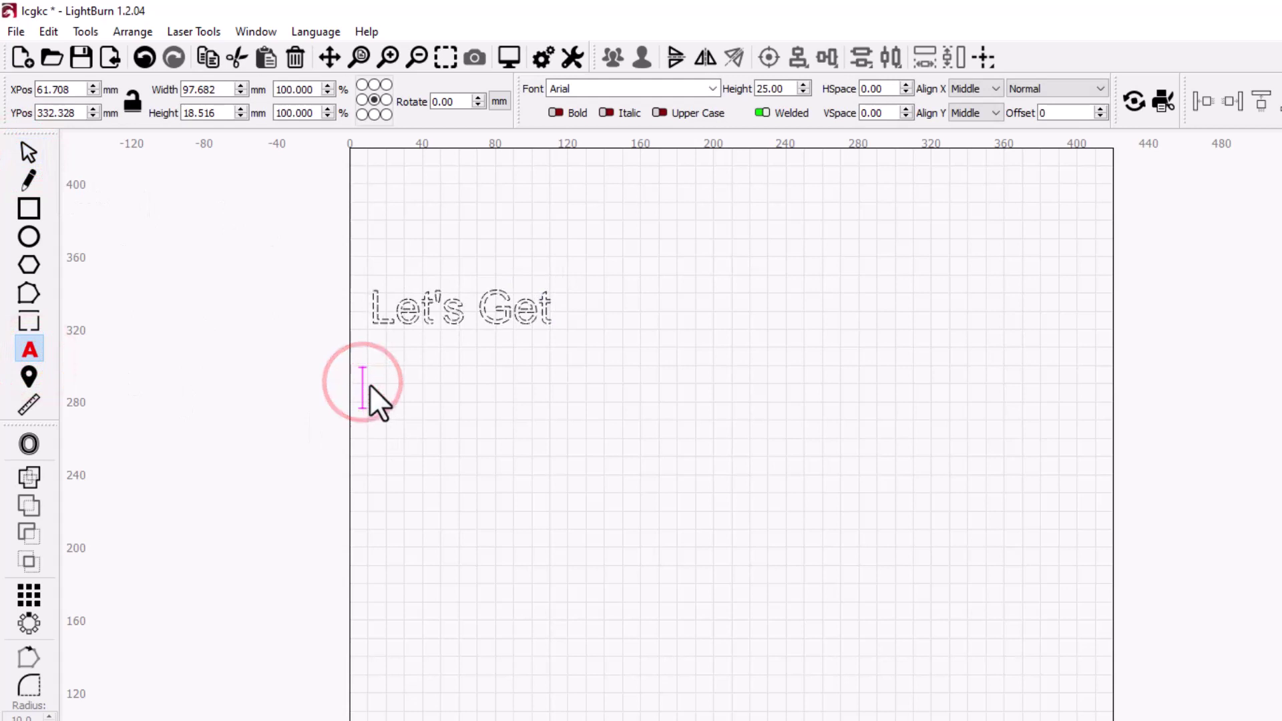
type("Cracking!")
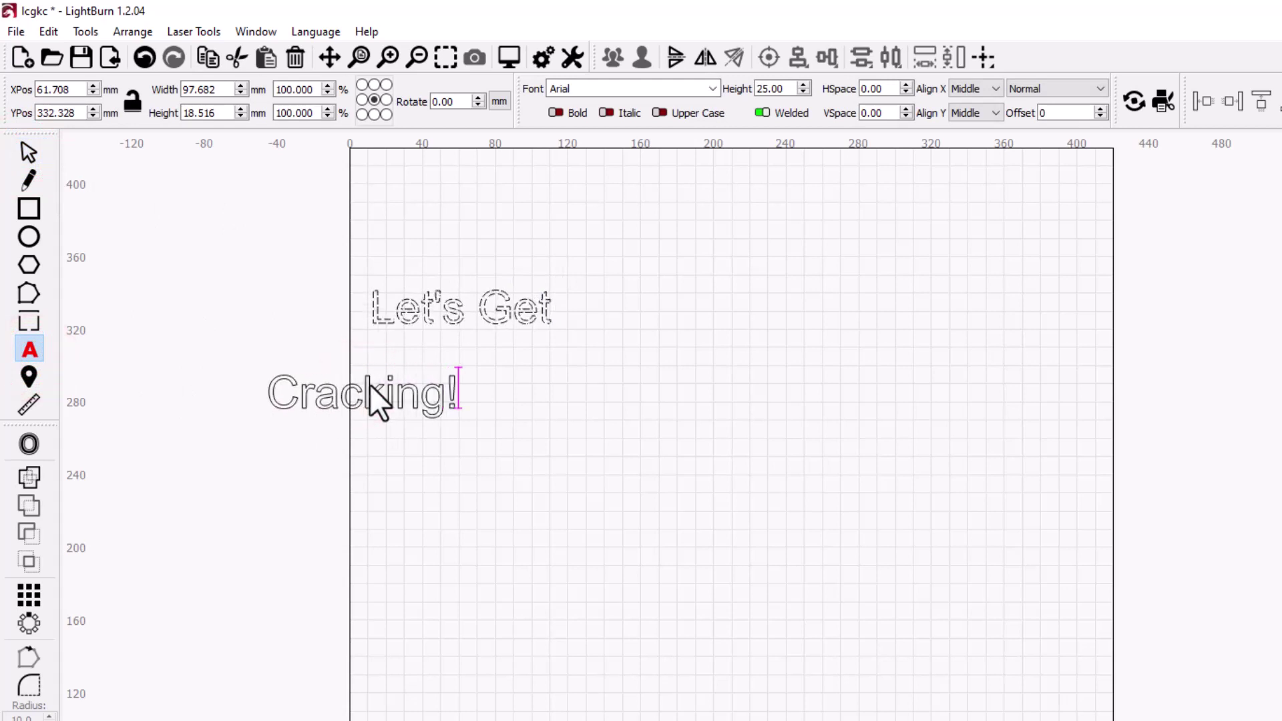
key("BackSpace")
key("BackSpace")
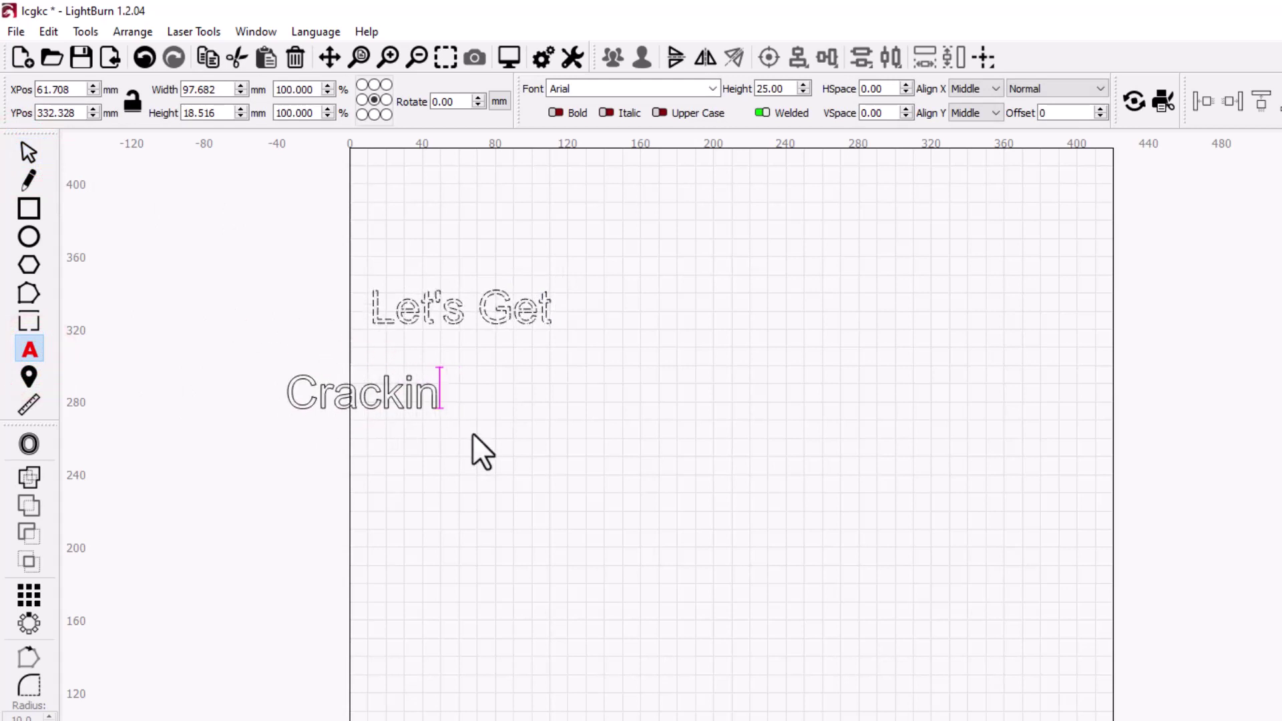
type("!")
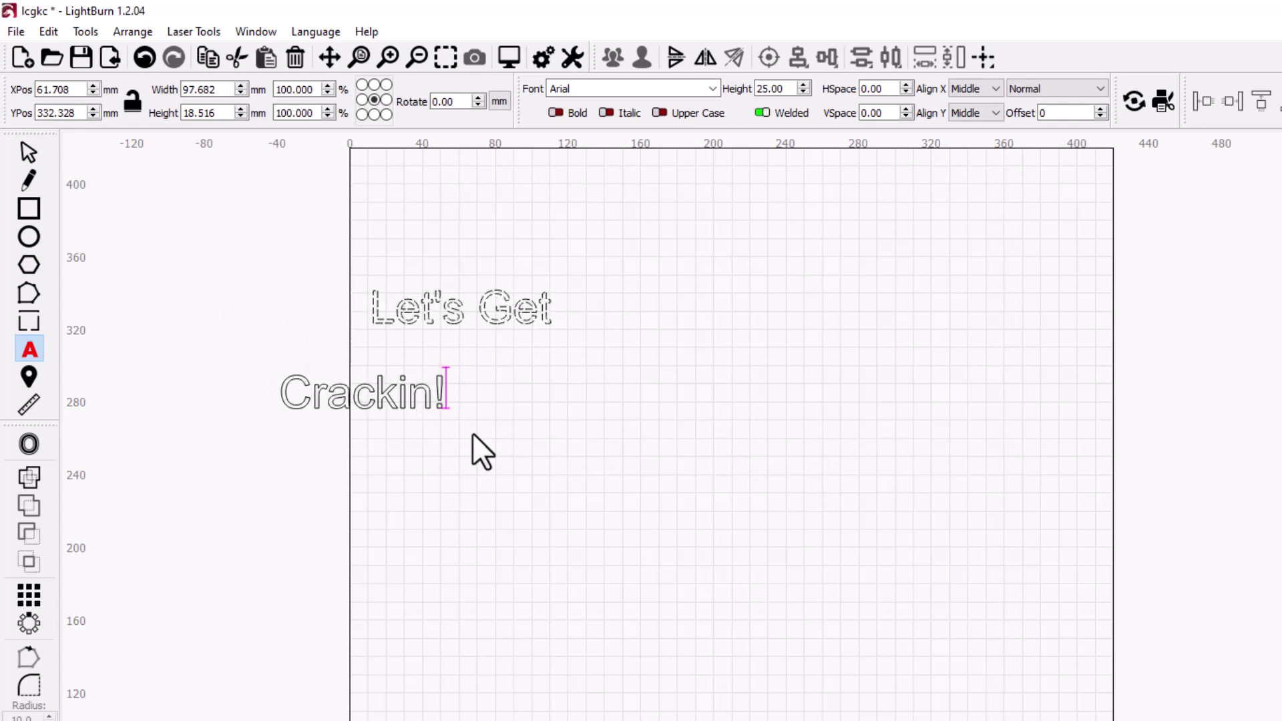
left_click(18, 152)
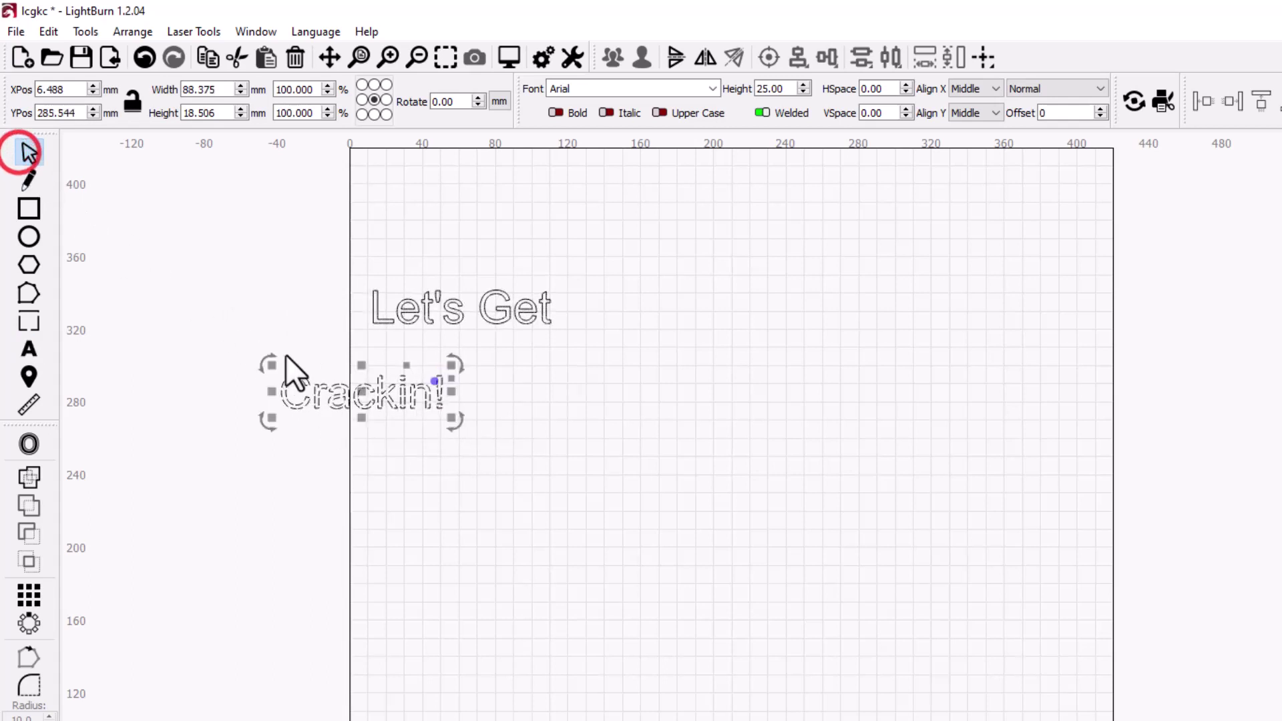
- Left-align both text lines and nudge them onto the page
left_click_drag(156, 208, 783, 575)
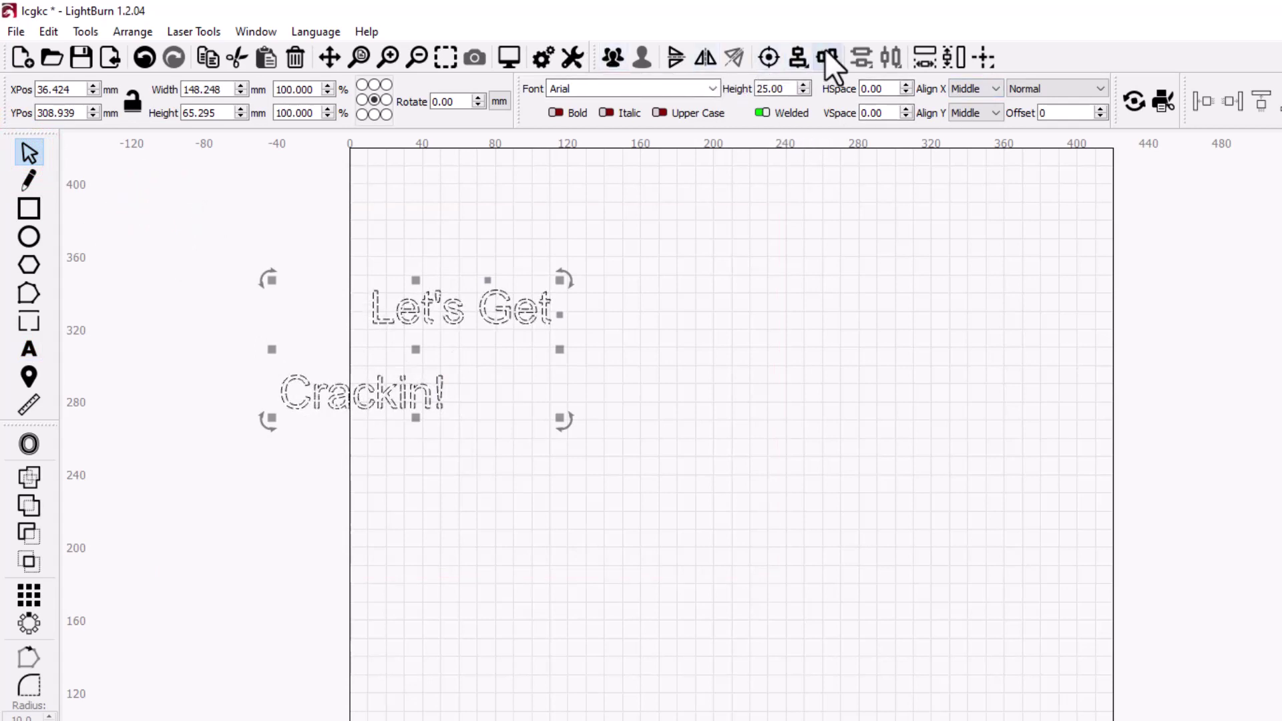
left_click(799, 56)
left_click(835, 74)
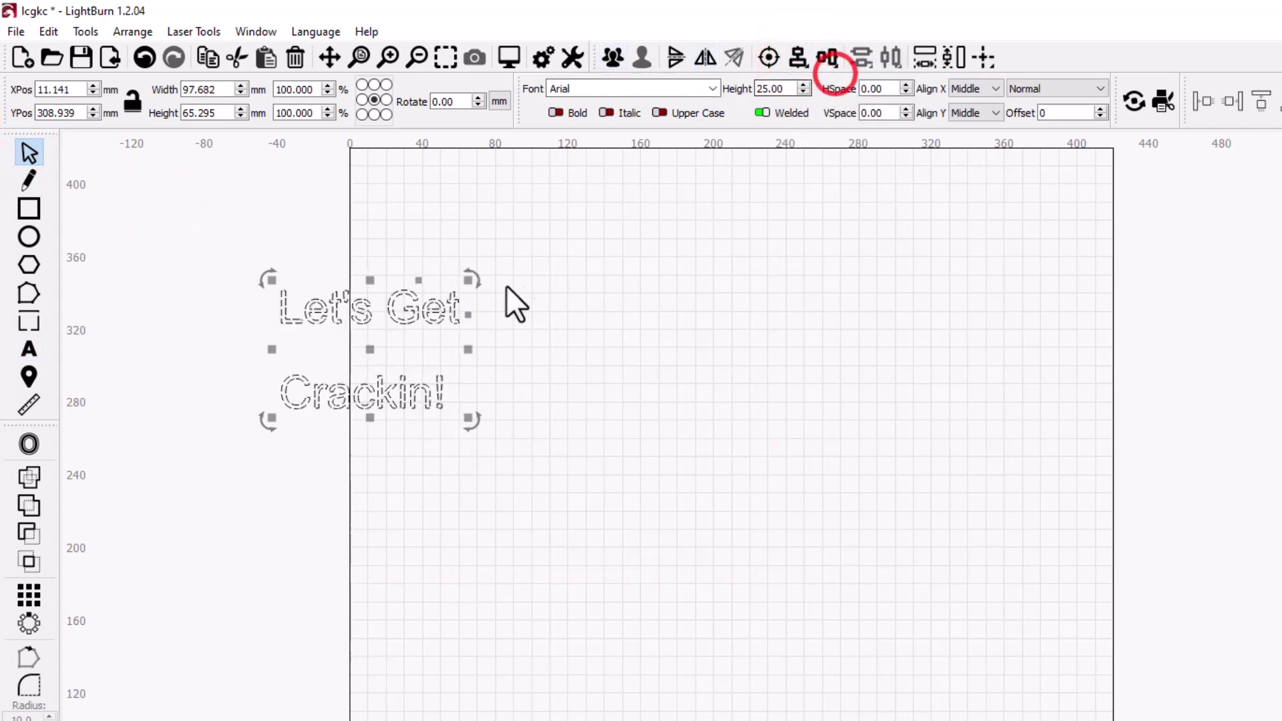
key("Right")
key("Right")
key("Right")
key("Right")
key("Right")
key("Right")
key("Right")
key("Right")
key("Right")
key("Right")
key("Right")
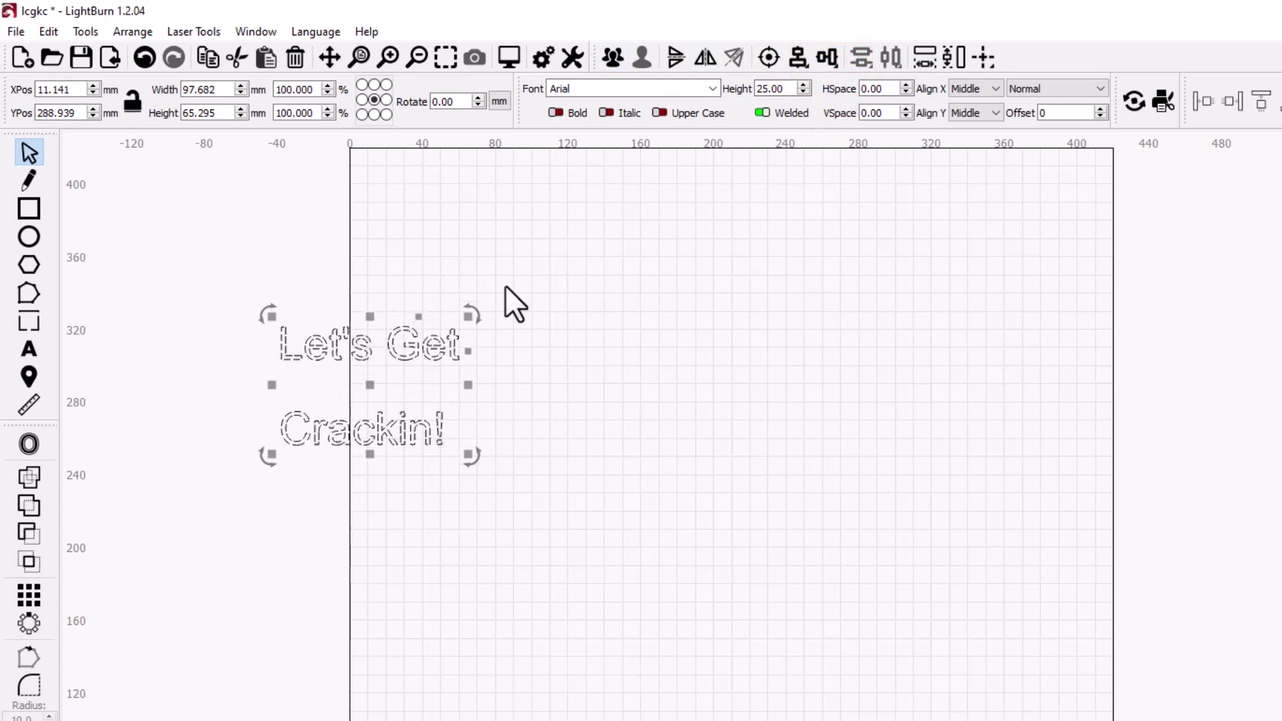
key("Up")
key("Up")
key("Up")
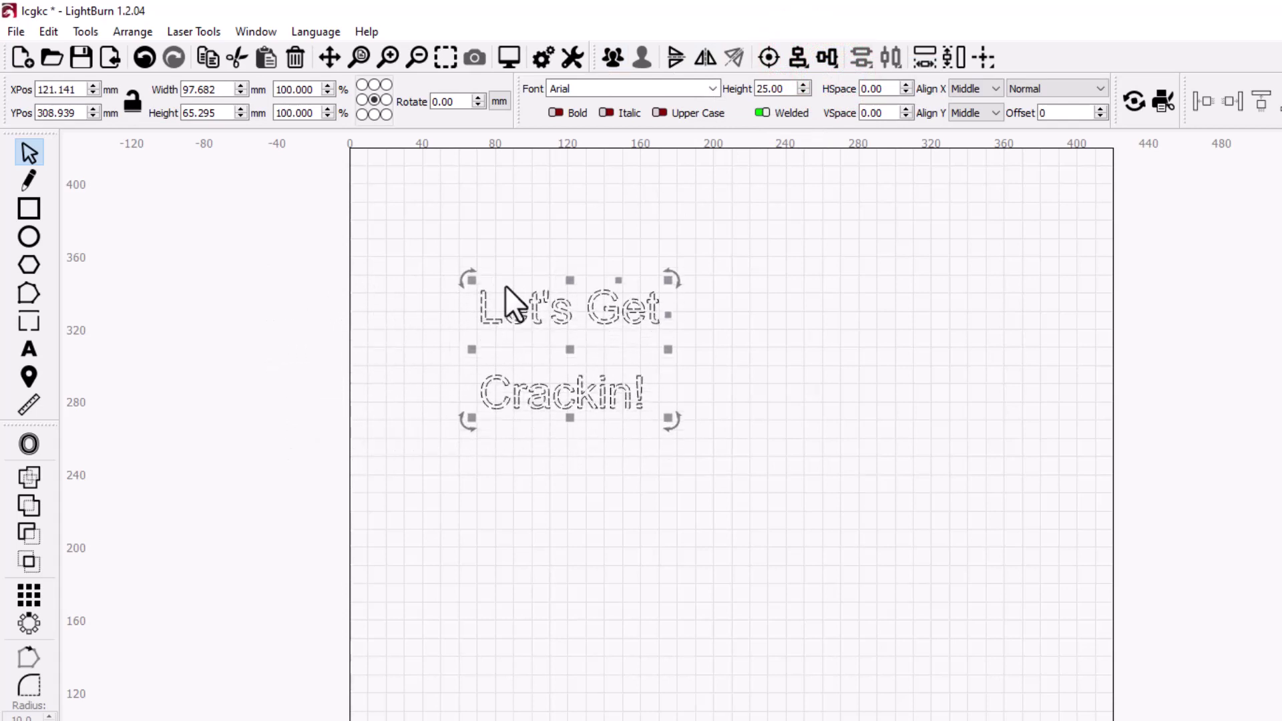
- Set 'Crackin!' to the Candles font and drag it up just beneath 'Let's Get'
left_click(505, 286)
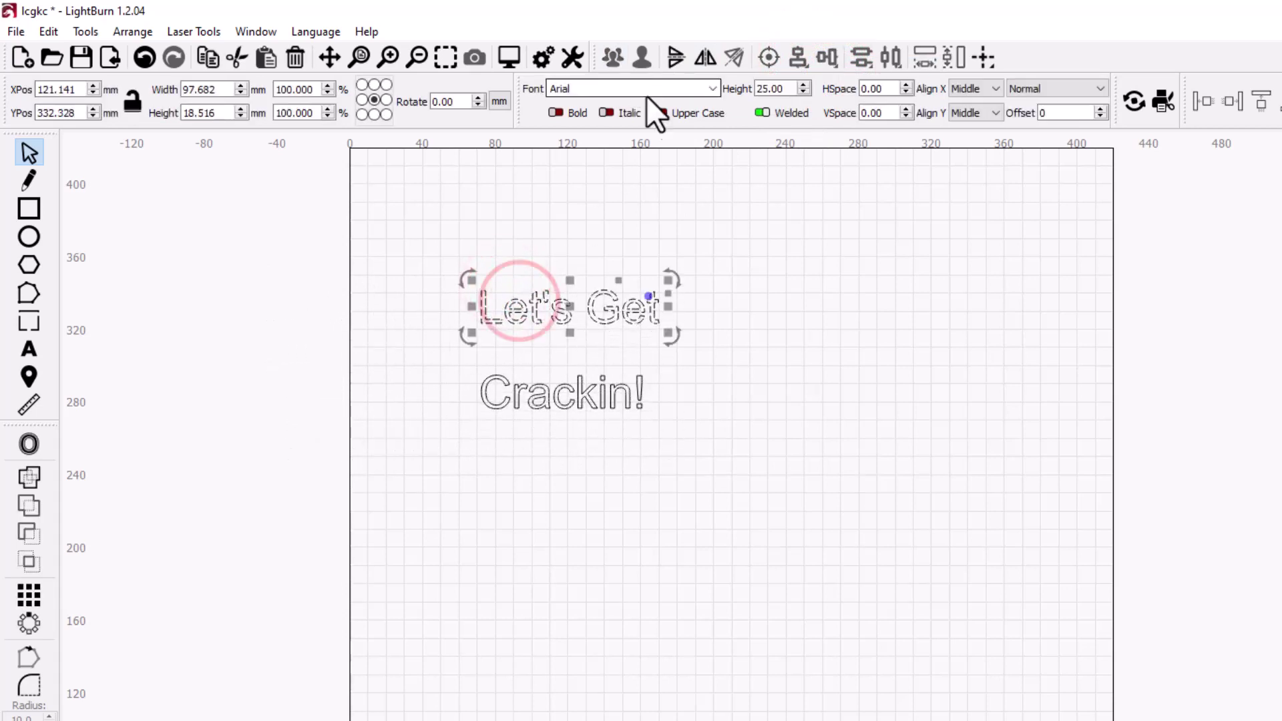
scroll(701, 87, "down", 5)
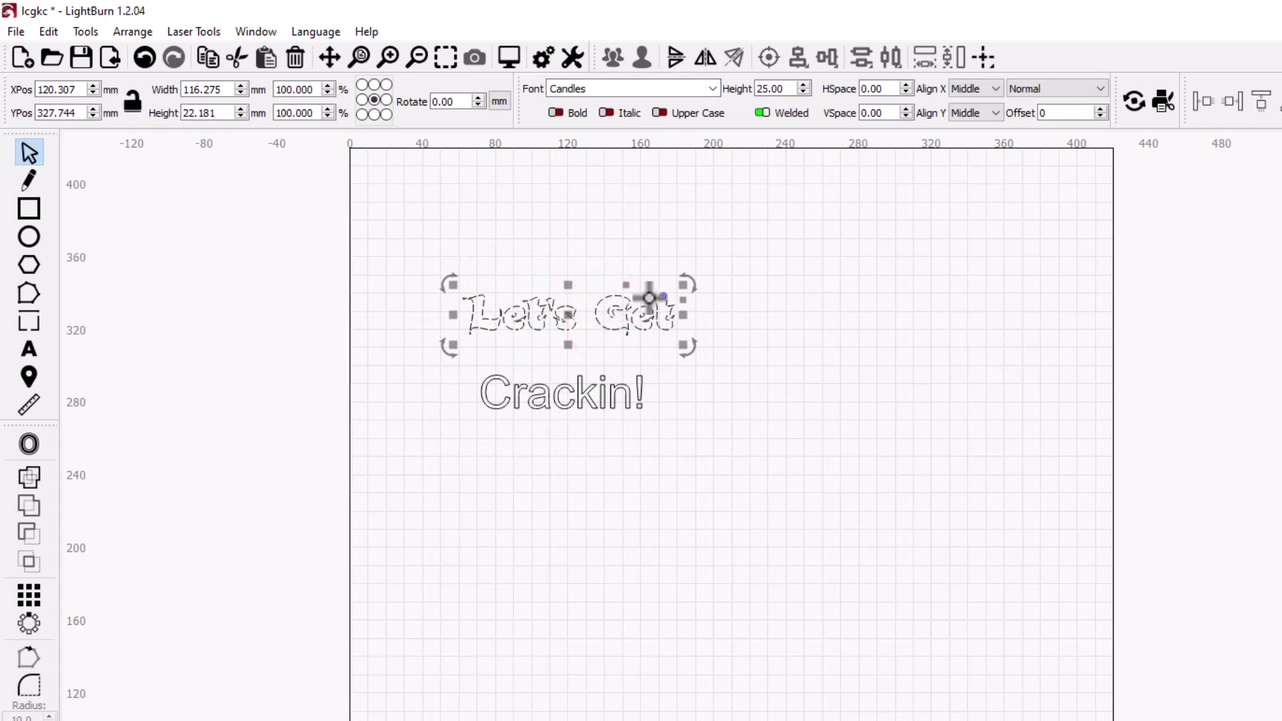
left_click(589, 392)
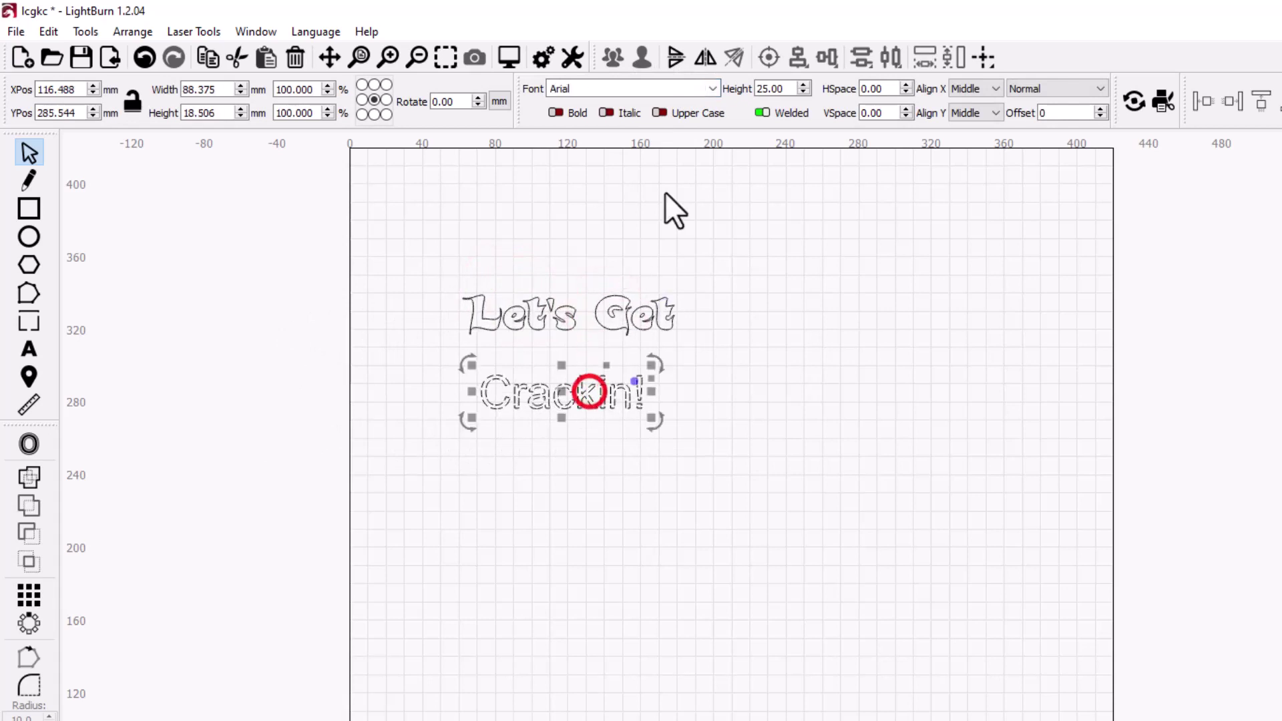
left_click(662, 85)
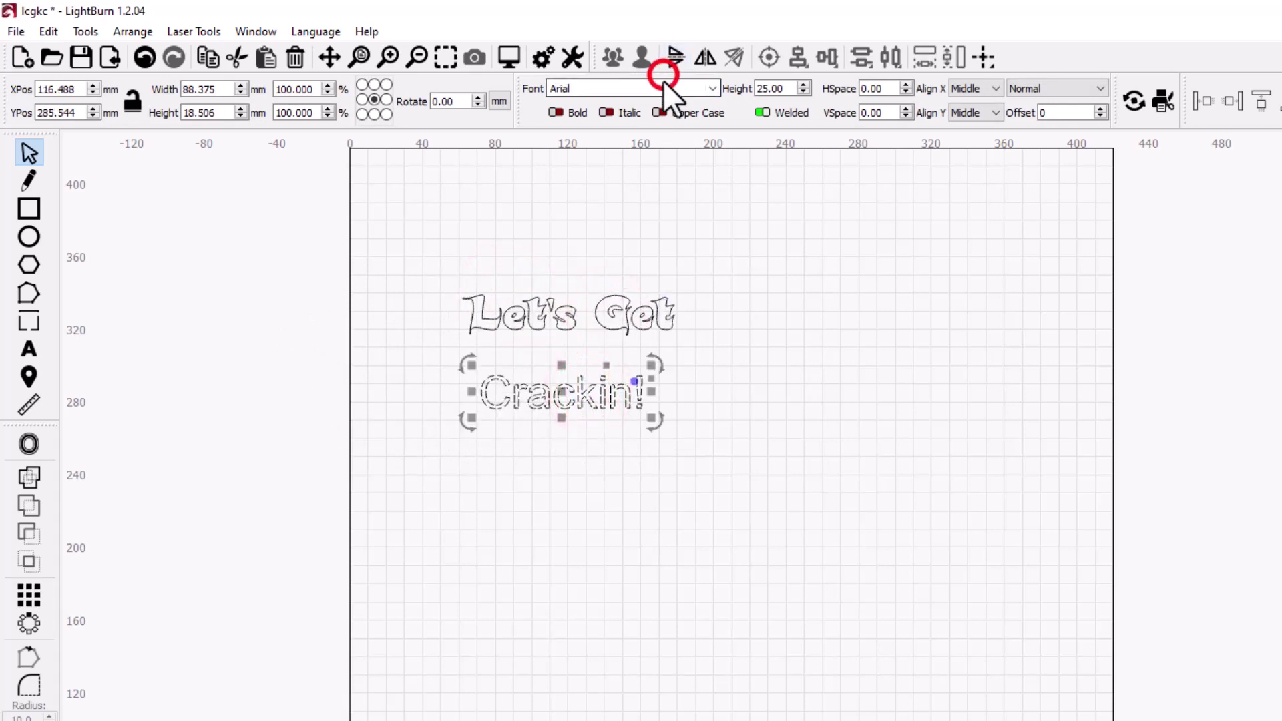
left_click(712, 88)
scroll(667, 133, "up", 6)
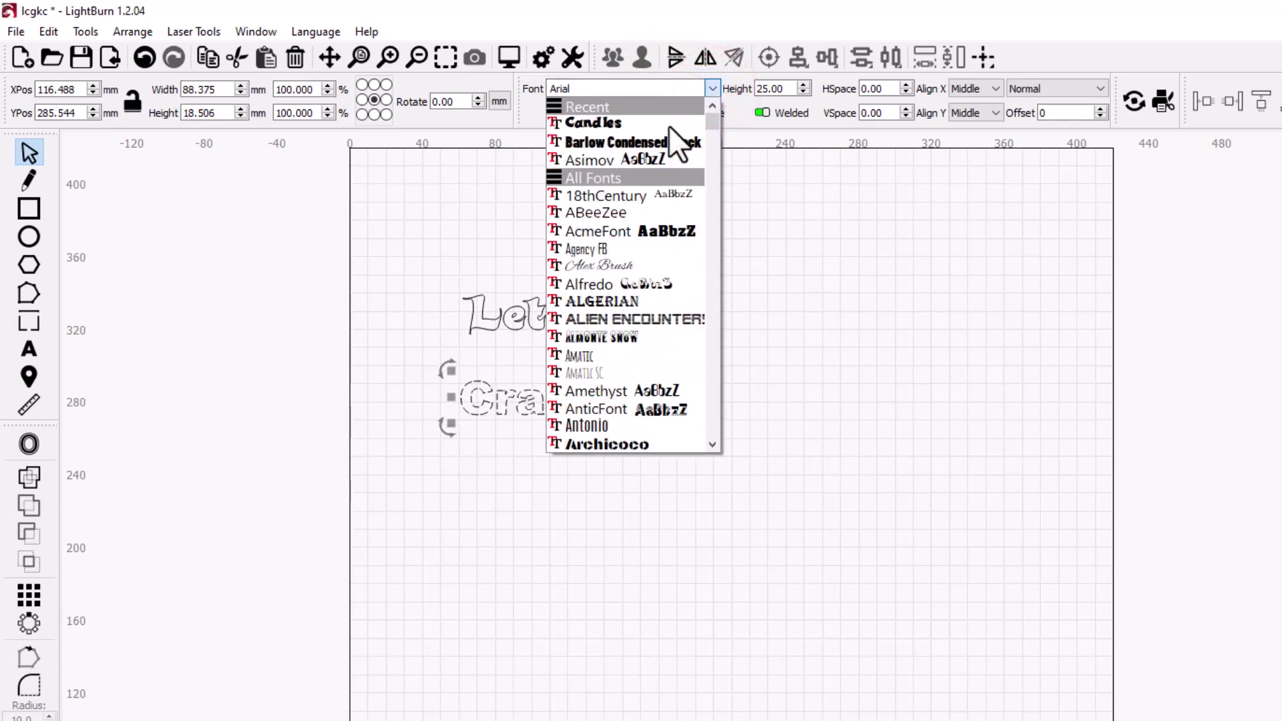
left_click(627, 127)
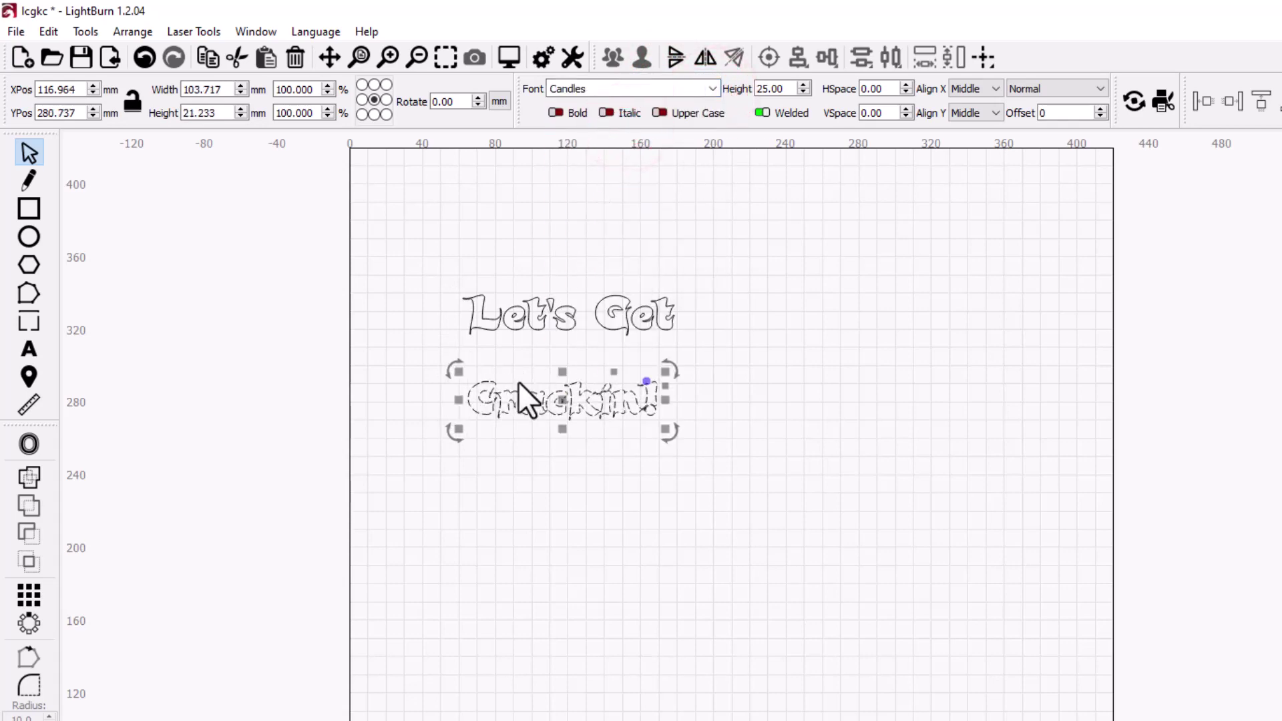
left_click_drag(514, 390, 514, 345)
- Widen 'Crackin!' to about 111.926 mm to match 'Let's Get', nudging it up slightly
scroll(514, 344, "up", 4)
left_click(794, 354)
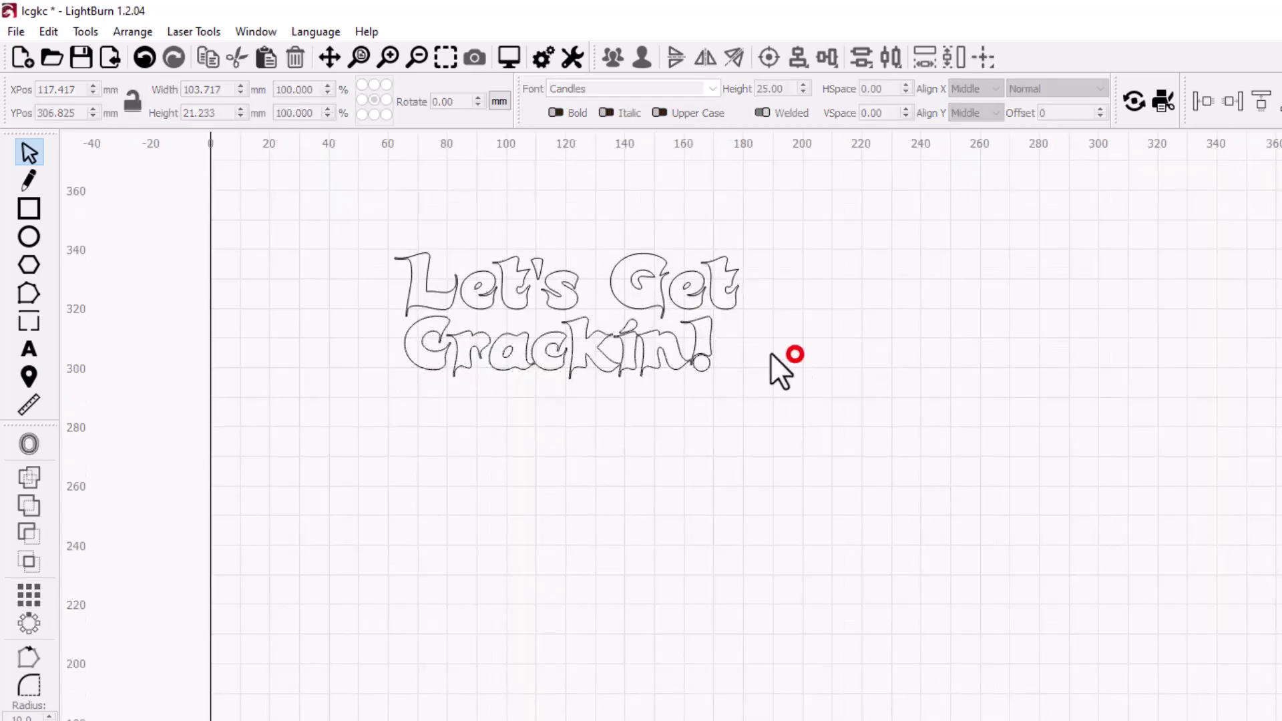
left_click(697, 340)
left_click_drag(716, 347, 743, 349)
scroll(564, 359, "up", 2)
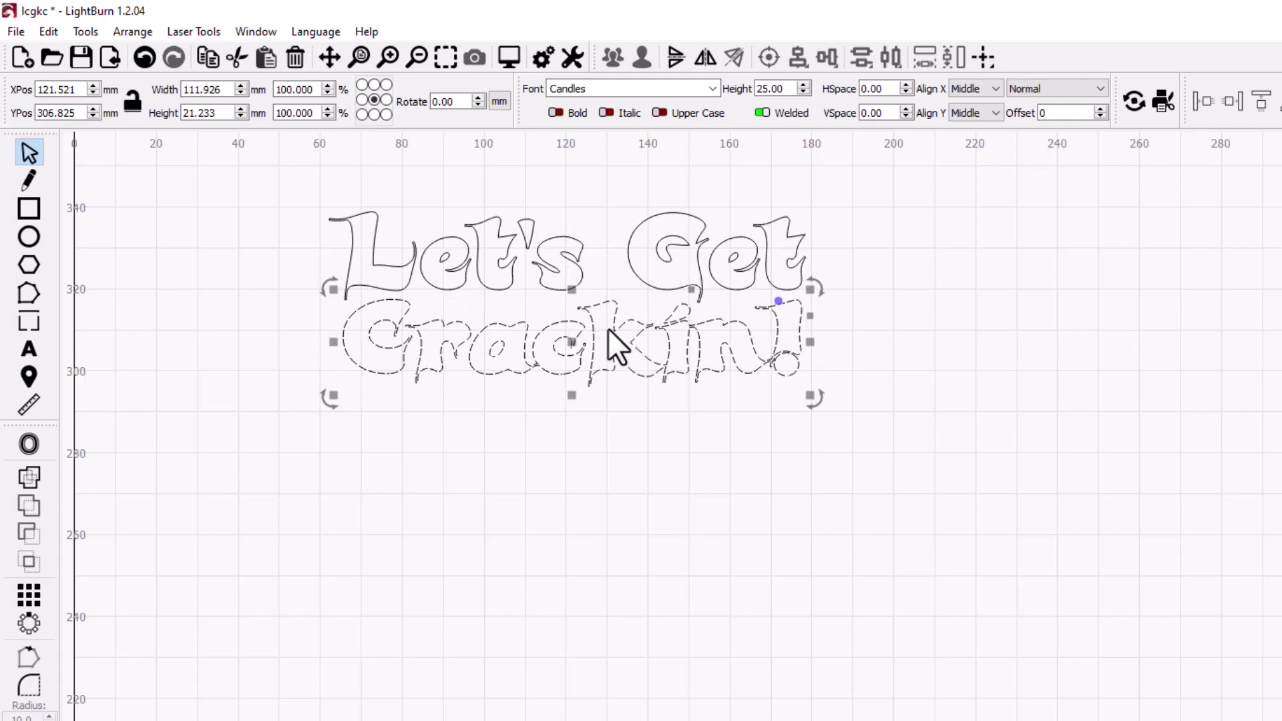
key("Up")
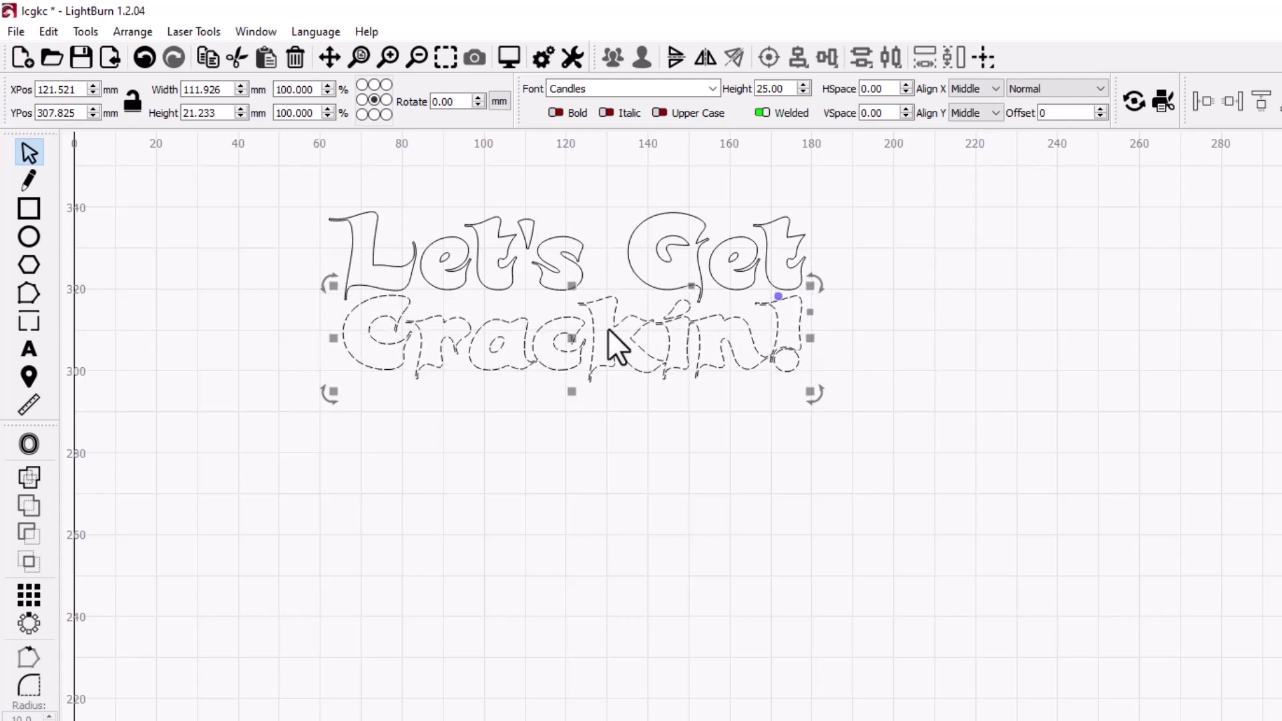
left_click(278, 338)
scroll(302, 277, "down", 2)
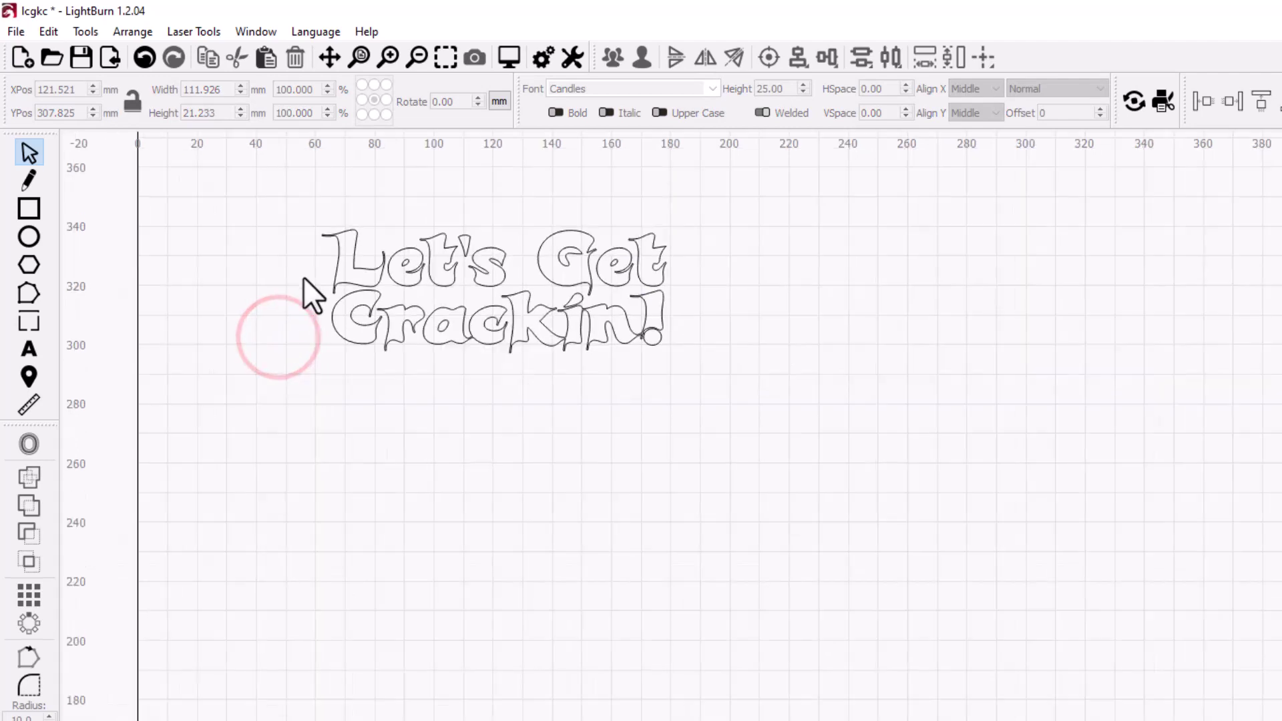
left_click_drag(302, 278, 623, 418)
key("ctrl+e")
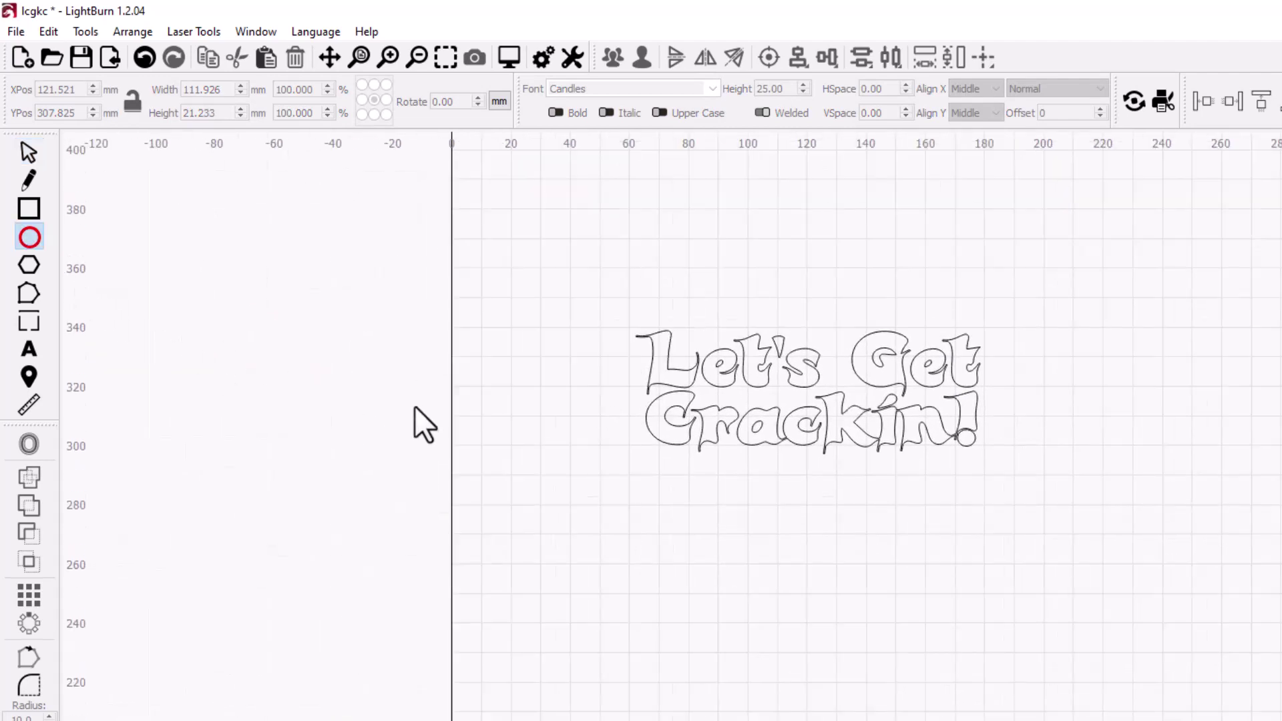
- Draw a 5 × 5 mm circle left of 'Let's Get' as the keychain hole
left_click_drag(594, 371, 614, 394)
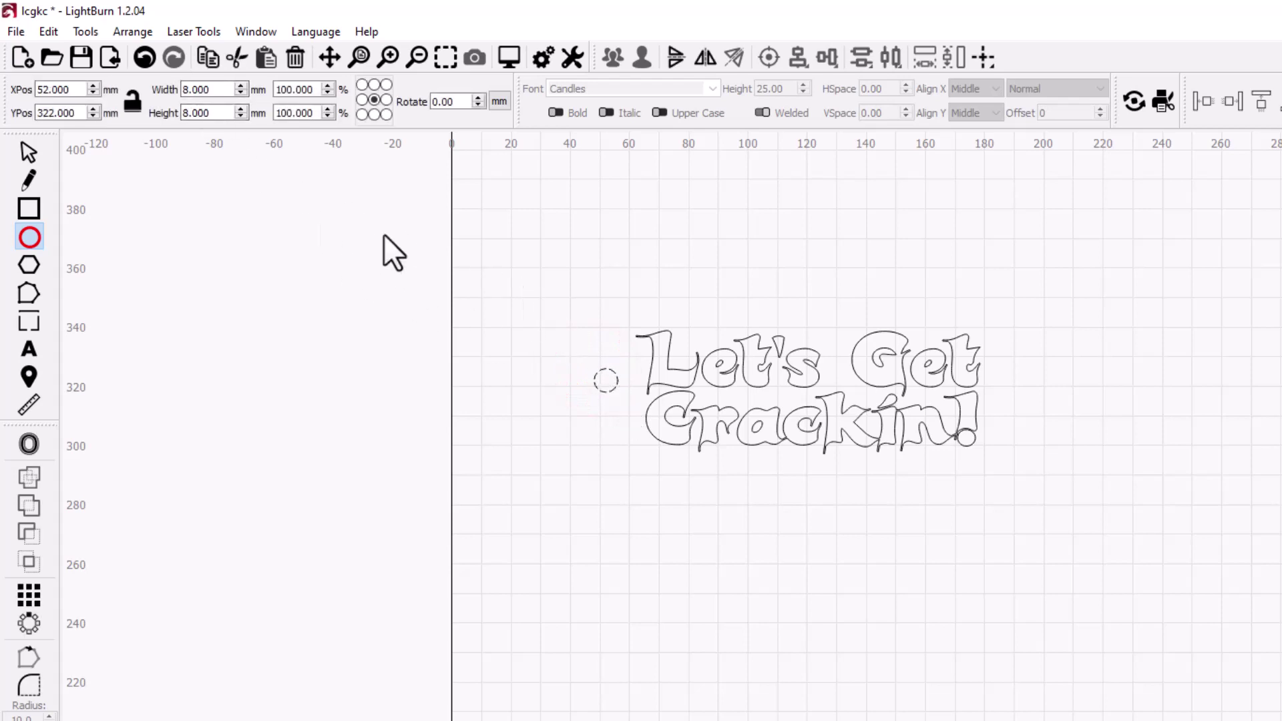
double_click(219, 94)
type("5")
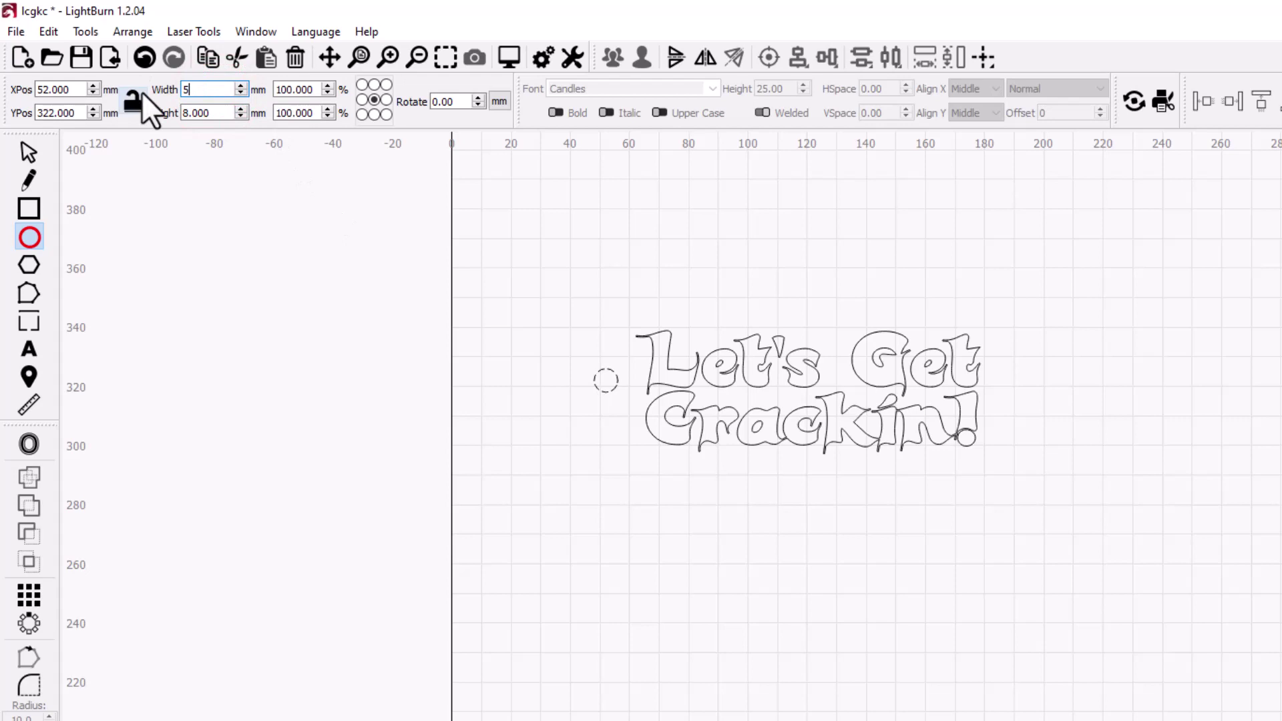
key("Return")
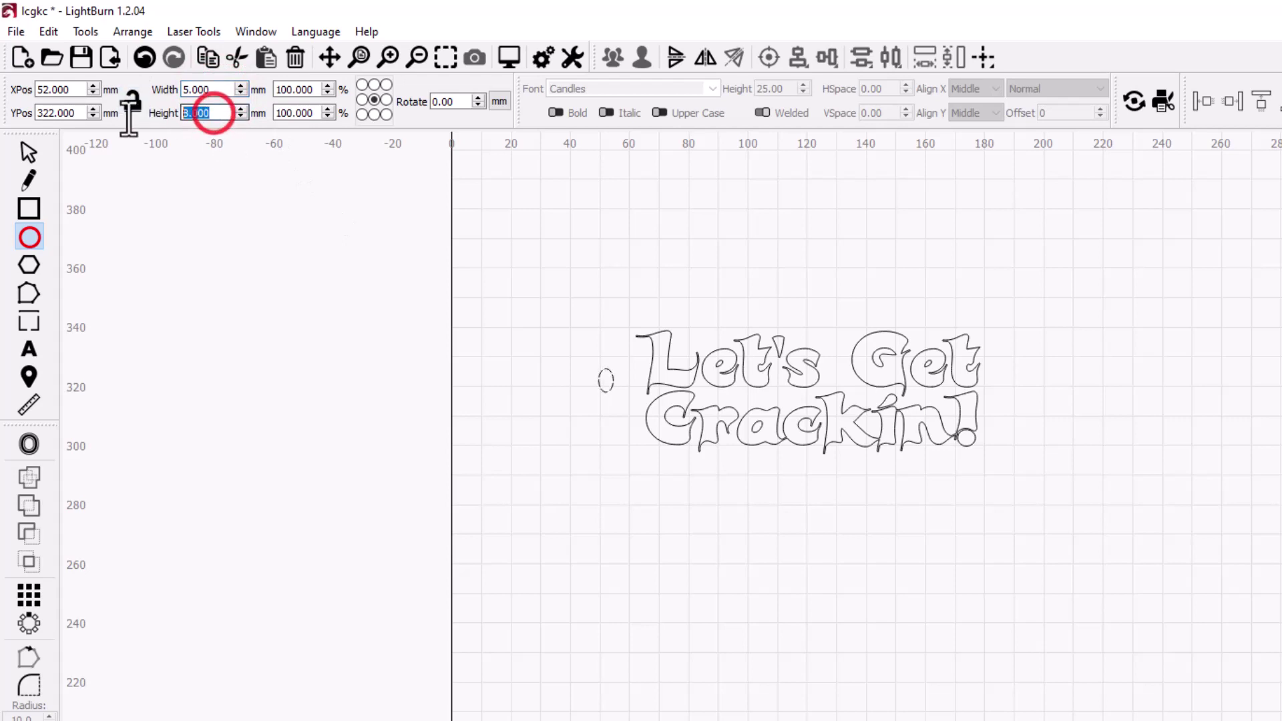
left_click(33, 148)
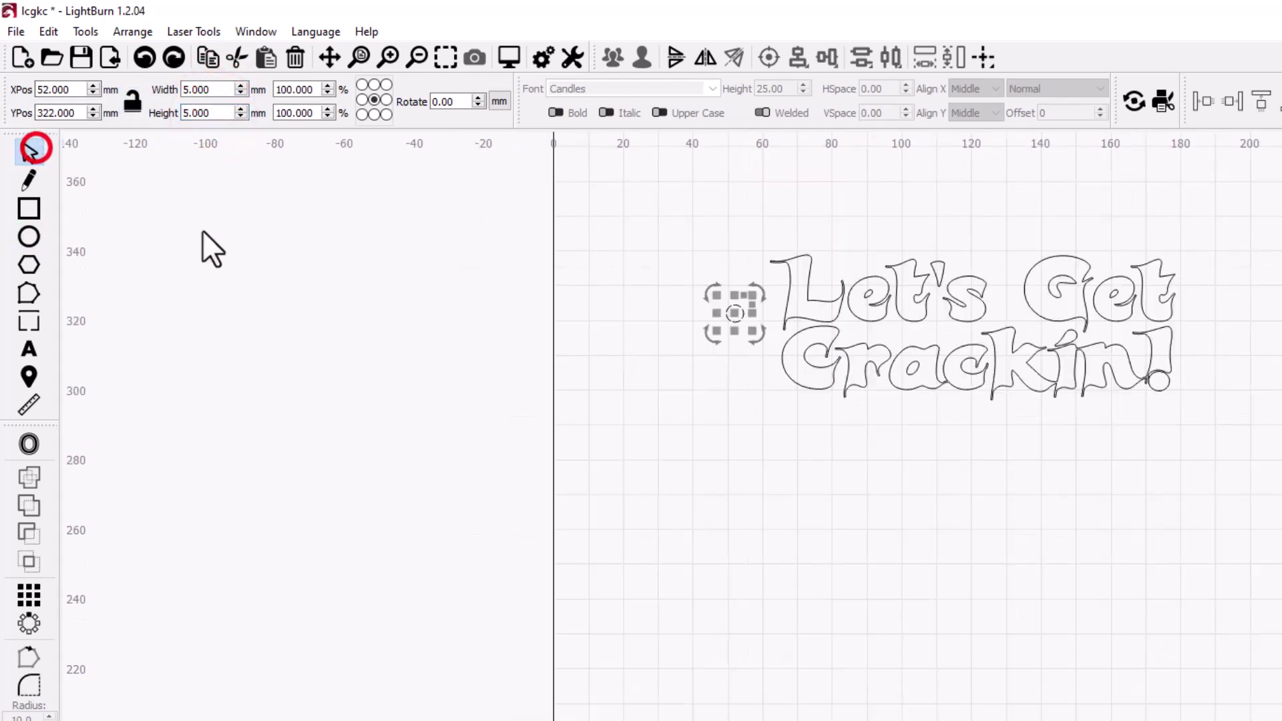
- Scale both text lines down together to 55.625 × 24.451 mm beside the circle
left_click(1274, 242)
left_click_drag(1274, 242, 759, 478)
left_click_drag(973, 408, 916, 349)
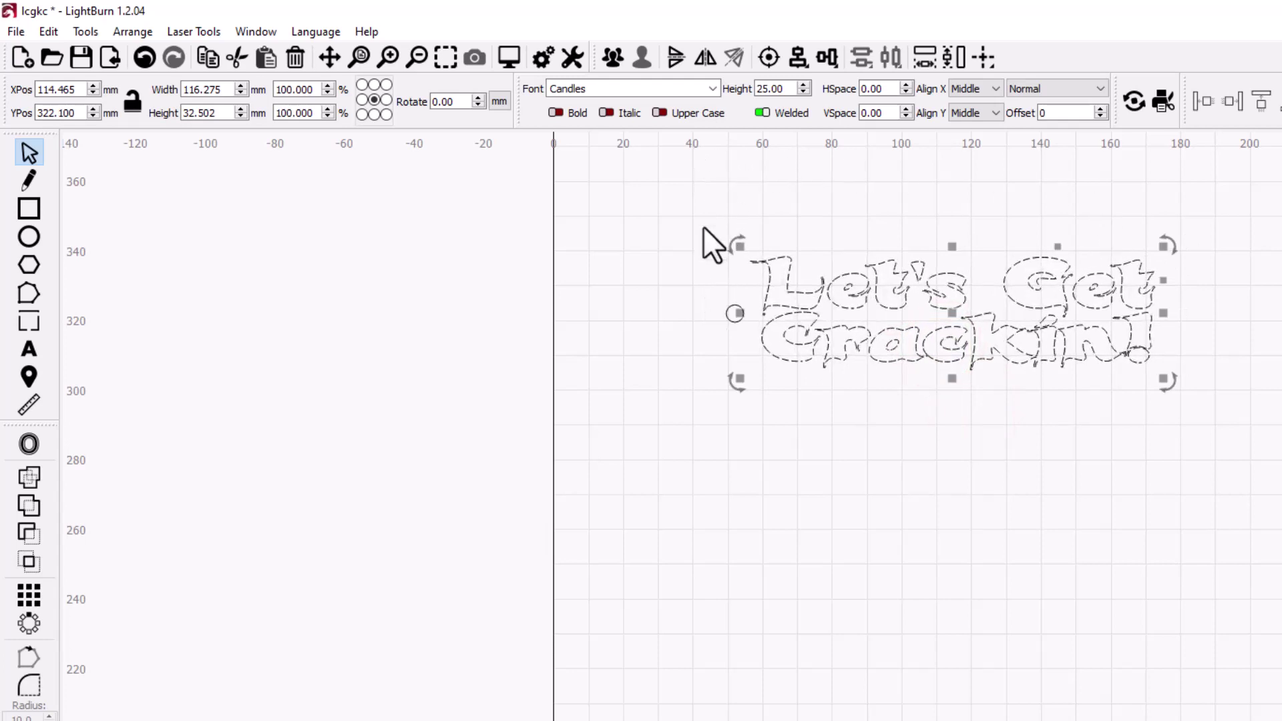
left_click_drag(1162, 313, 944, 319)
left_click_drag(846, 246, 833, 294)
left_click(674, 320)
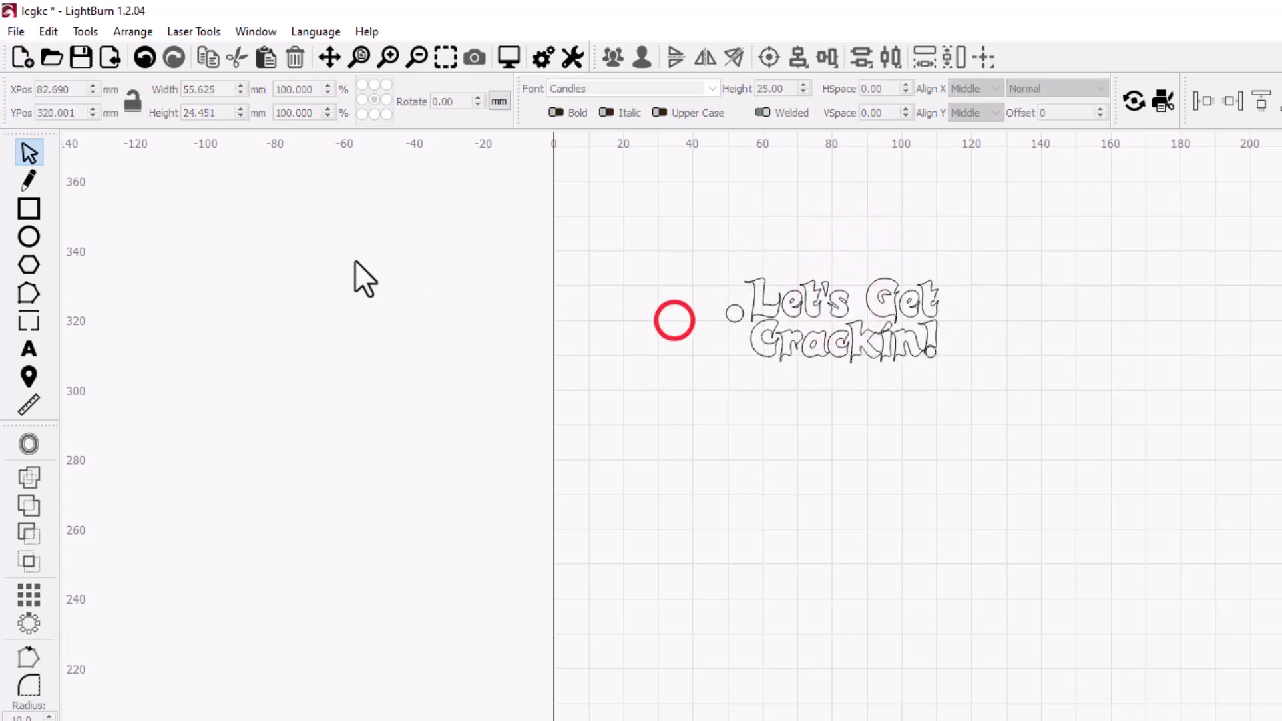
- Draw a 70 × 25 mm rectangle around the text
left_click(29, 209)
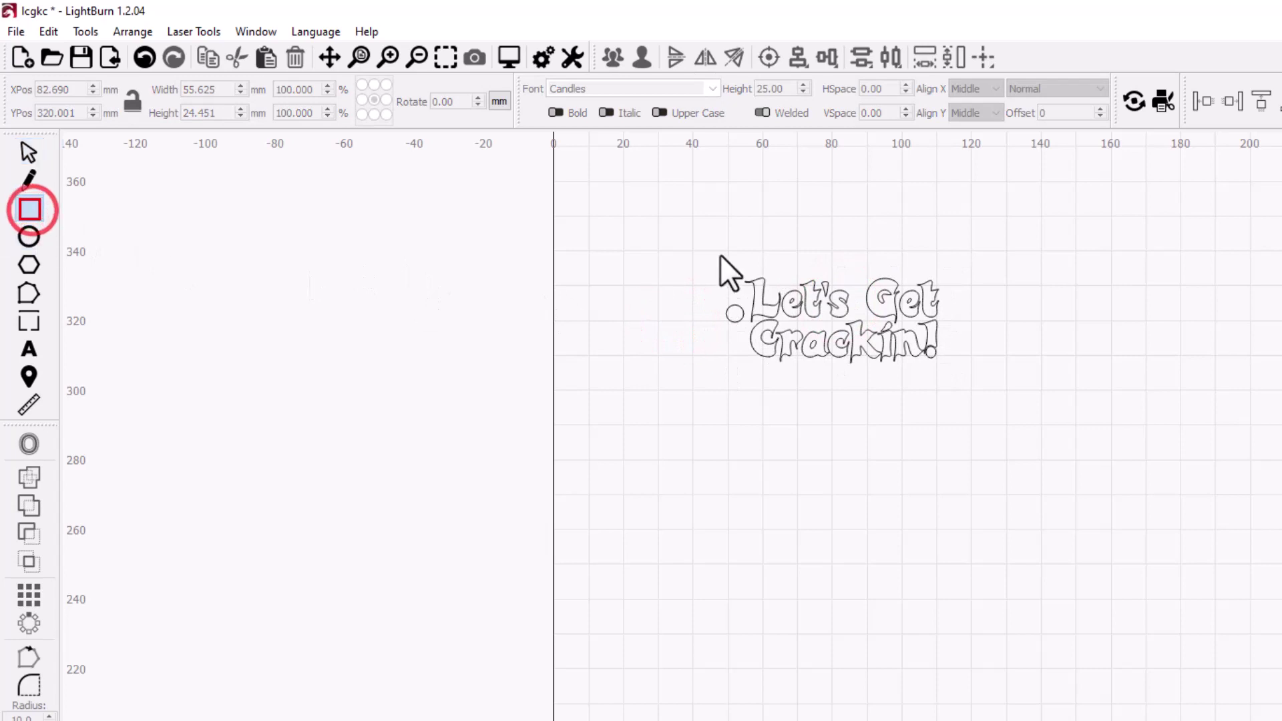
left_click_drag(682, 249, 1048, 386)
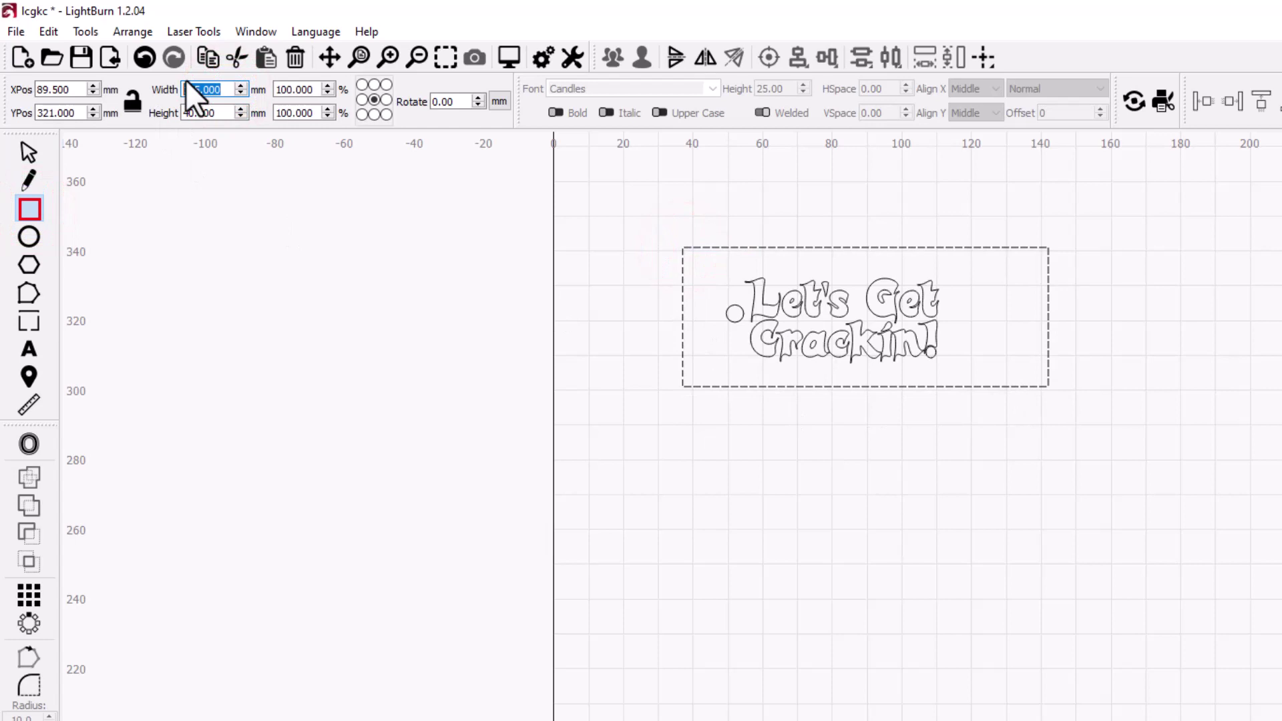
type("0")
key("Return")
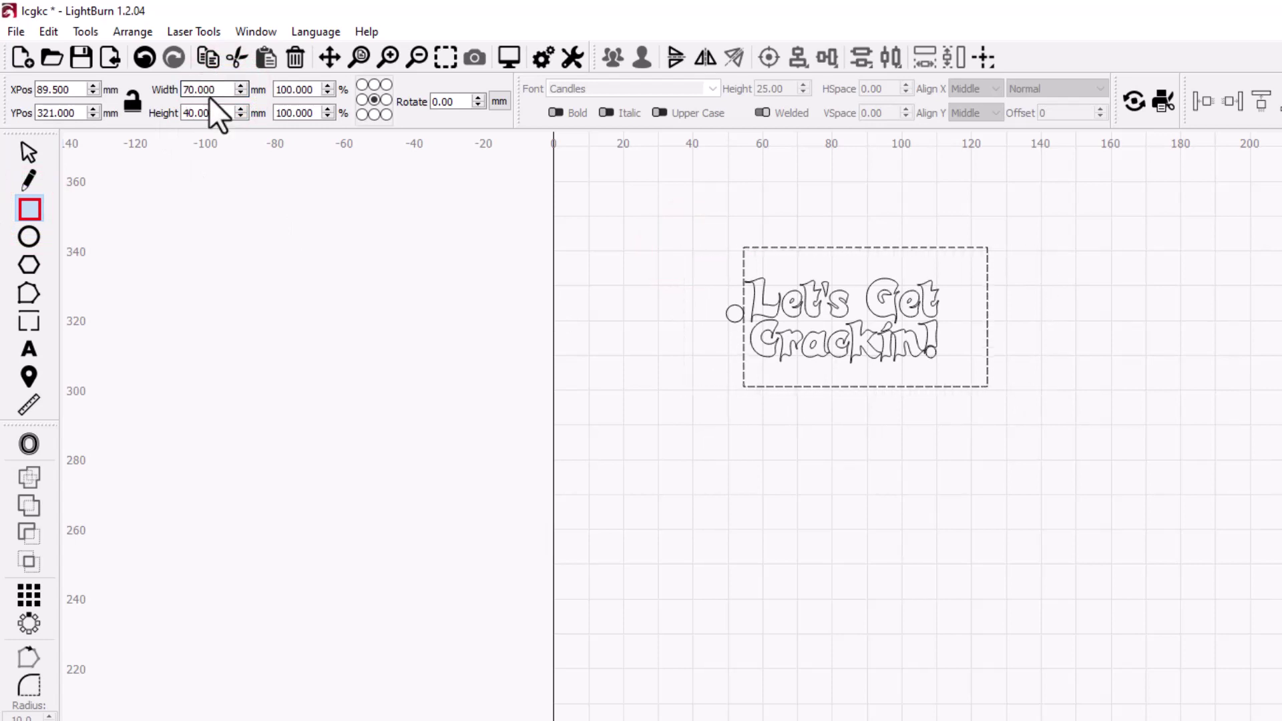
left_click(221, 117)
type("25")
key("Return")
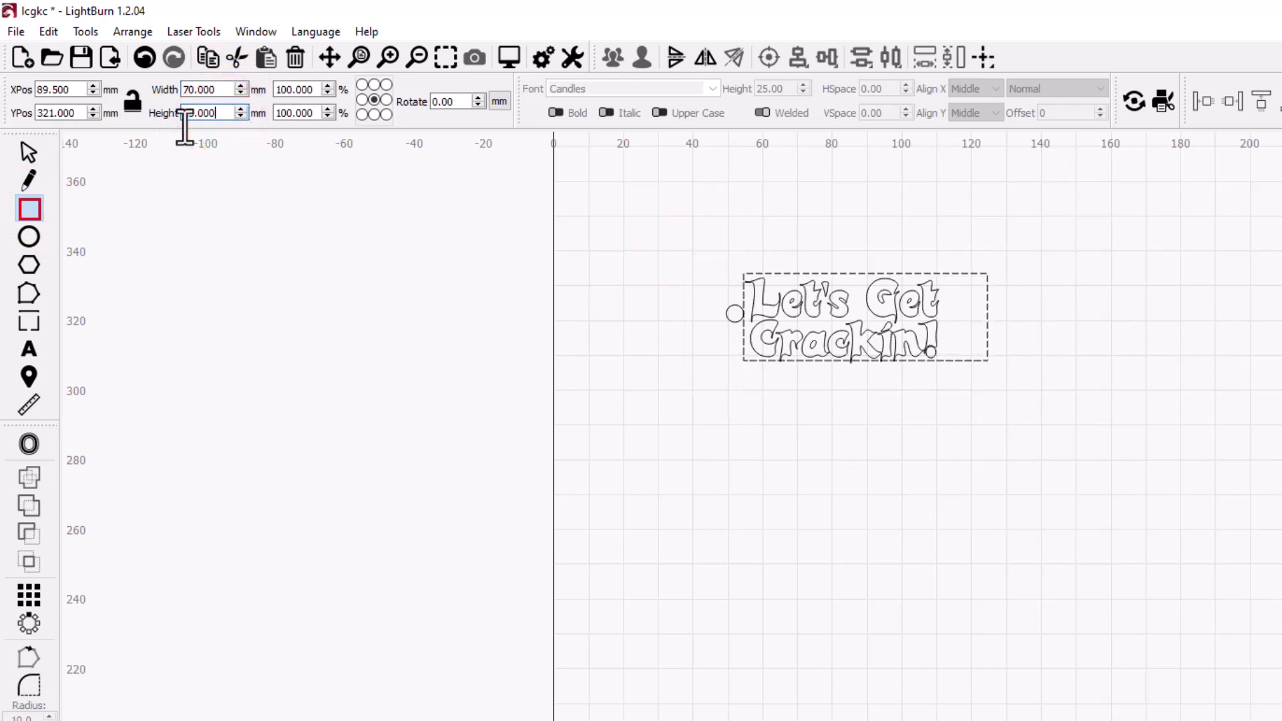
- Centre the rectangle over the text and circle, and put it on the T2 layer
left_click(29, 152)
left_click(987, 335)
left_click_drag(988, 336, 917, 327)
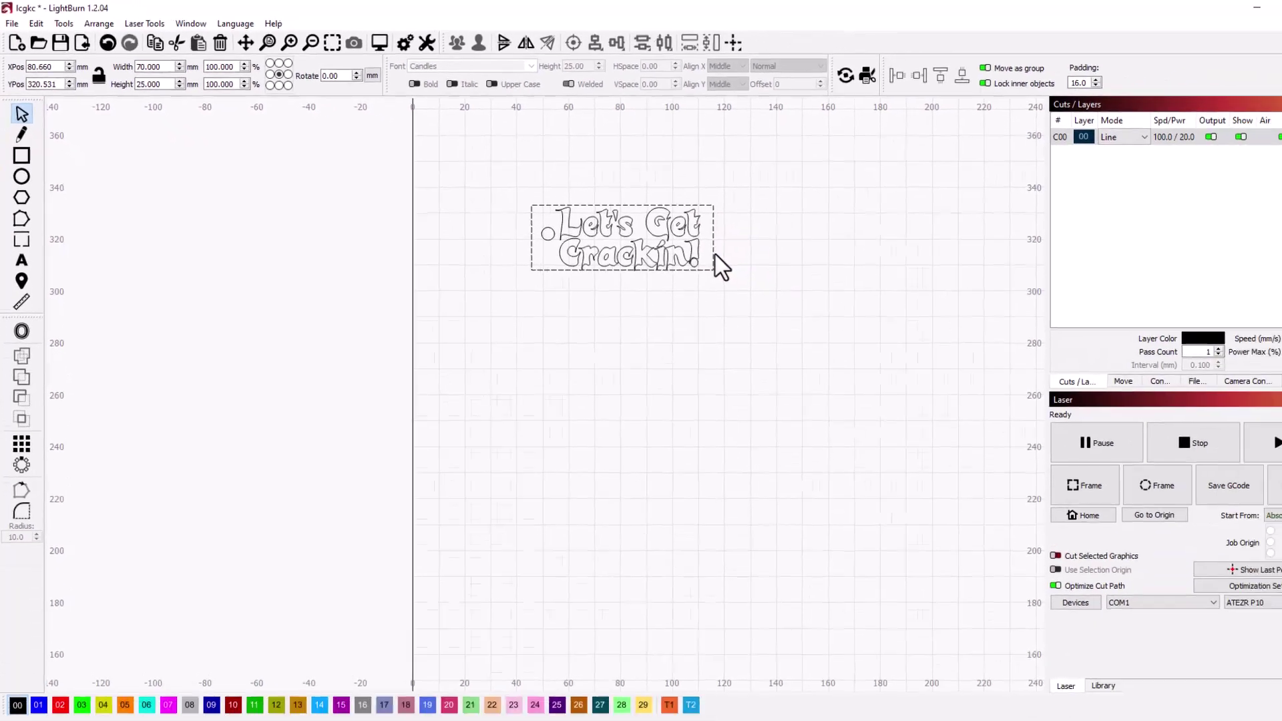
left_click(665, 676)
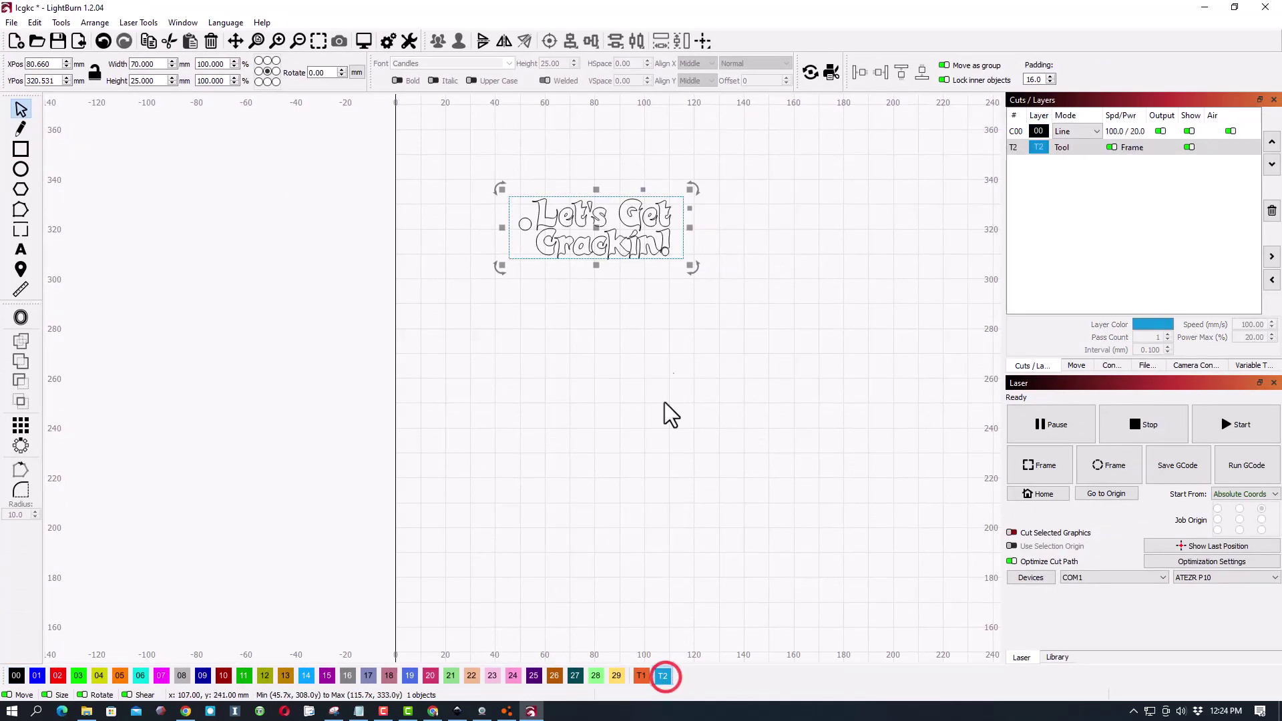
left_click(516, 183)
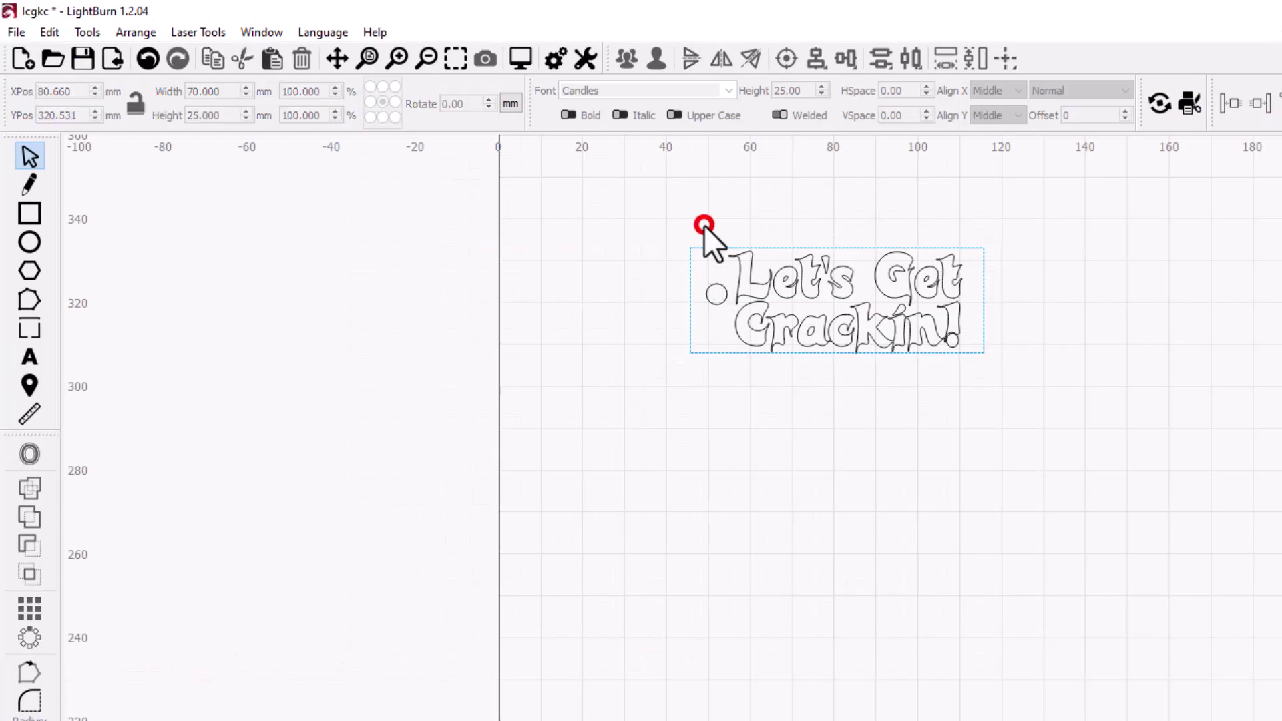
left_click(704, 225)
- Flatten the two text lines to 19.661 mm tall, keeping their 55.625 mm width
left_click_drag(727, 217, 838, 381)
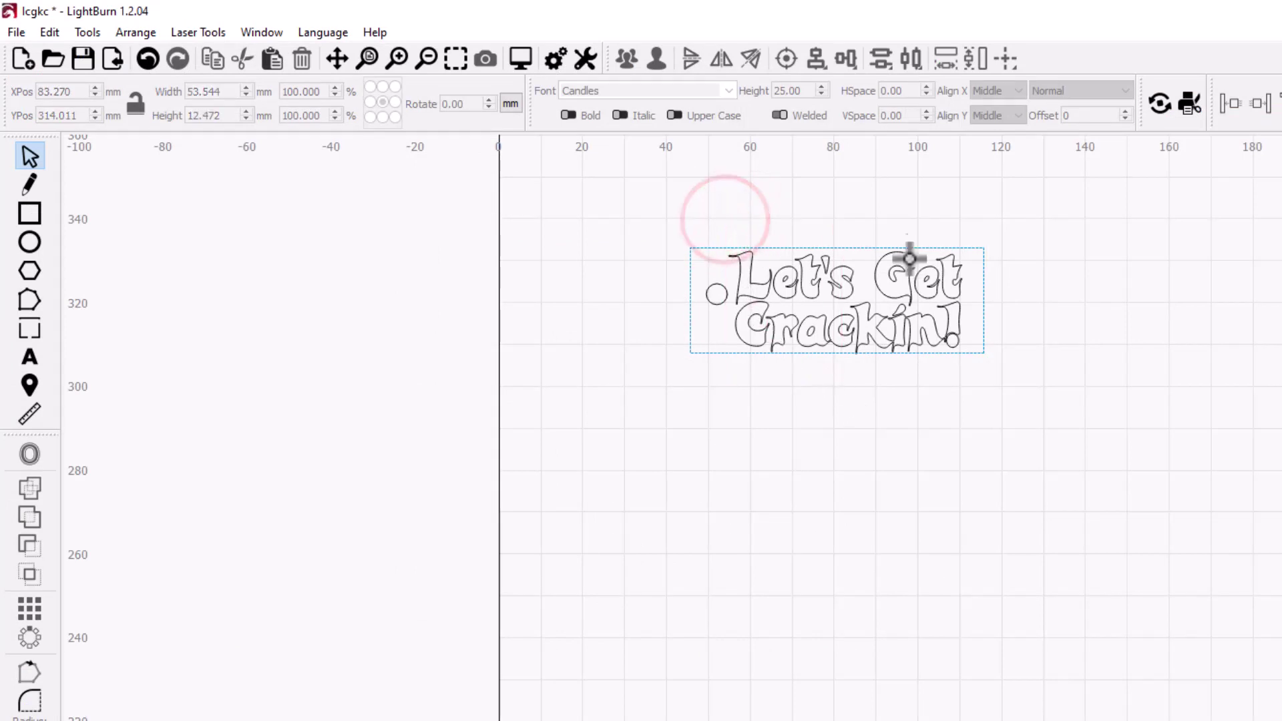
left_click(910, 253)
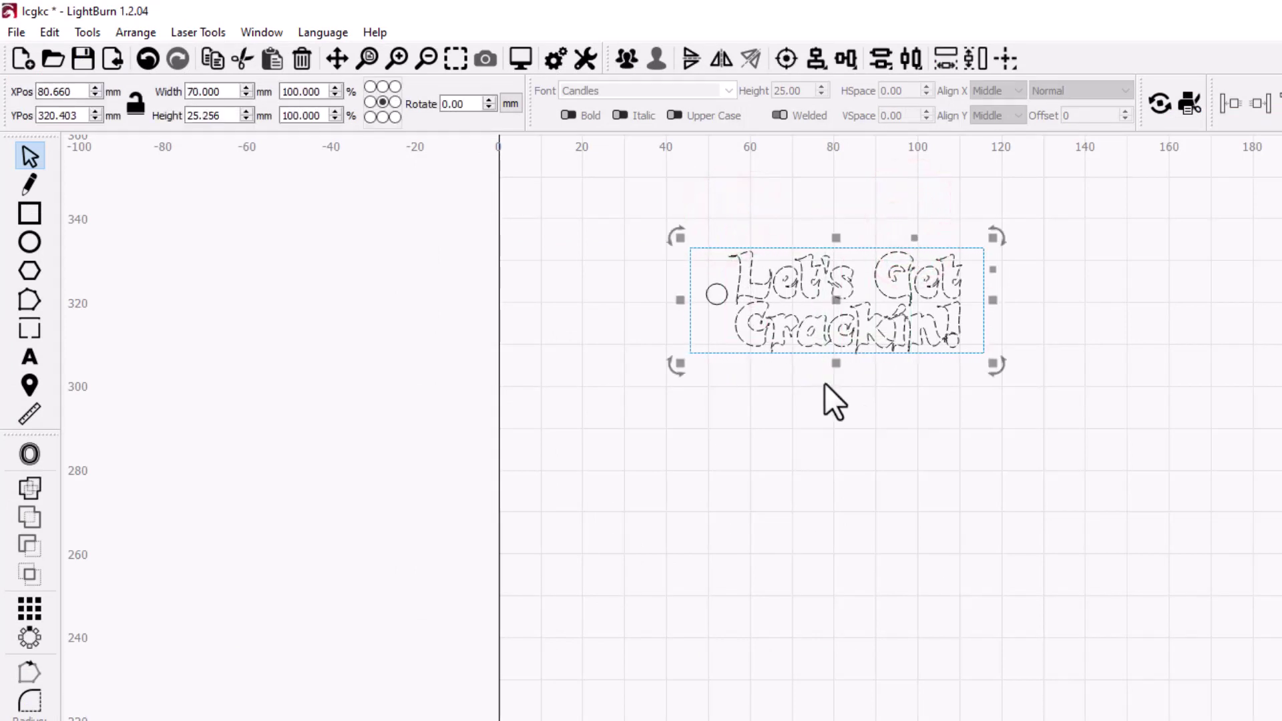
left_click(1084, 450)
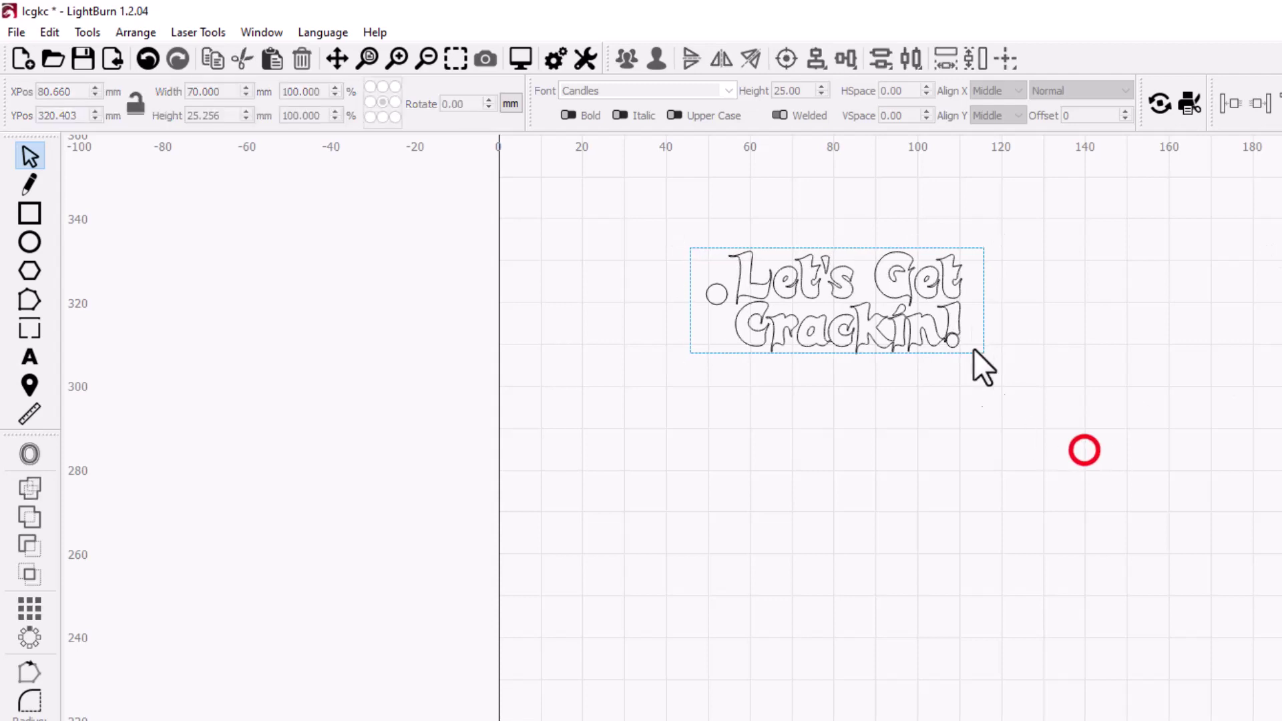
left_click(971, 276)
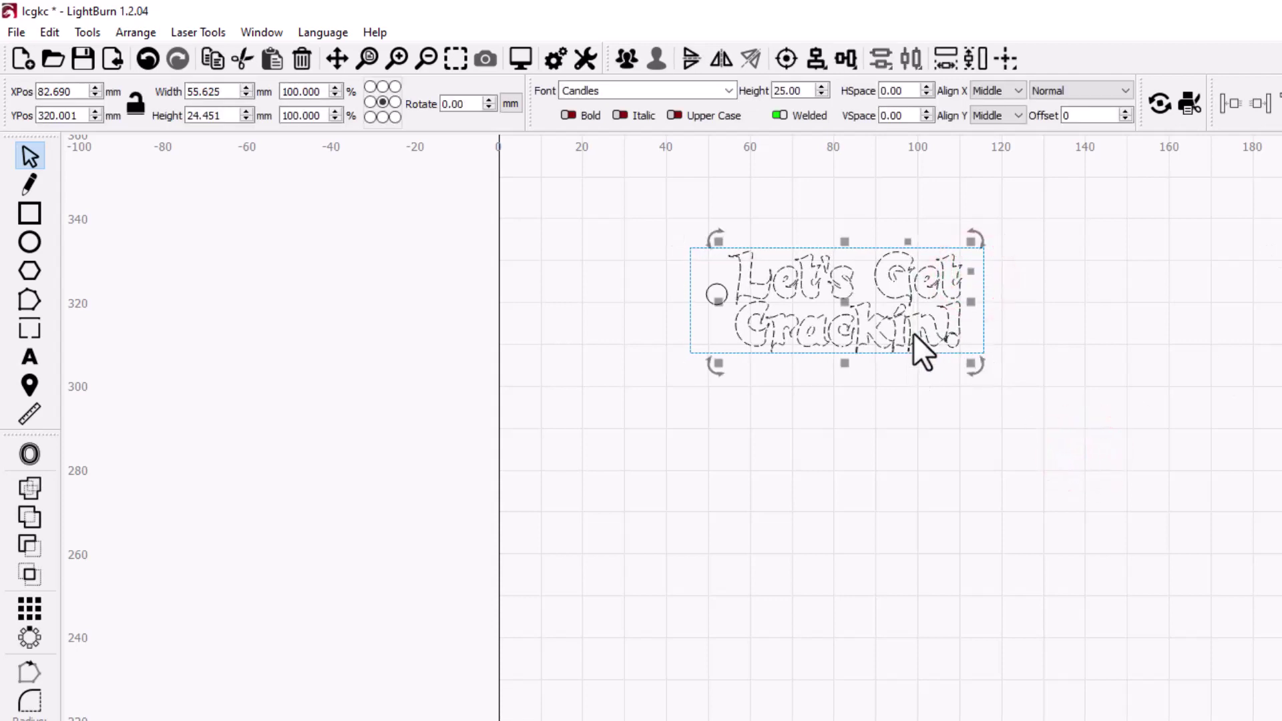
left_click_drag(845, 242, 844, 257)
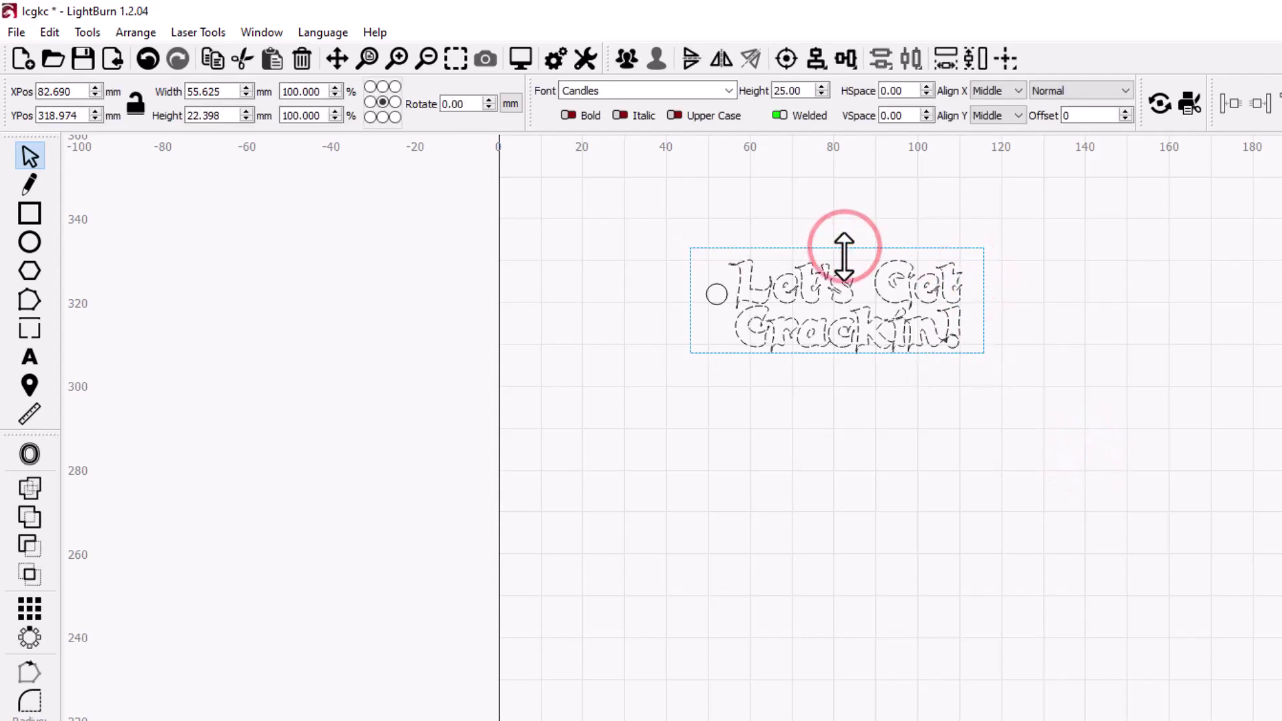
left_click_drag(842, 366, 841, 358)
left_click(840, 414)
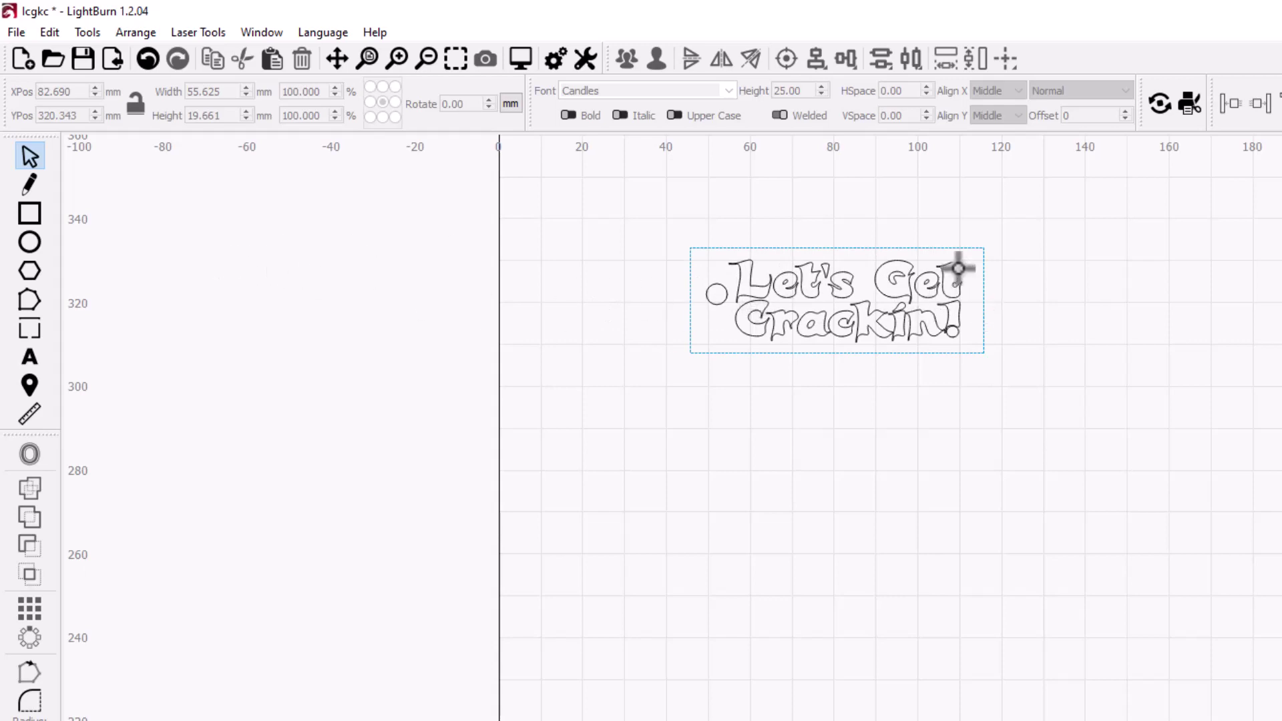
left_click_drag(971, 271, 710, 336)
- Offset the text and hole circle outward by 3 mm with round corners
left_click(94, 34)
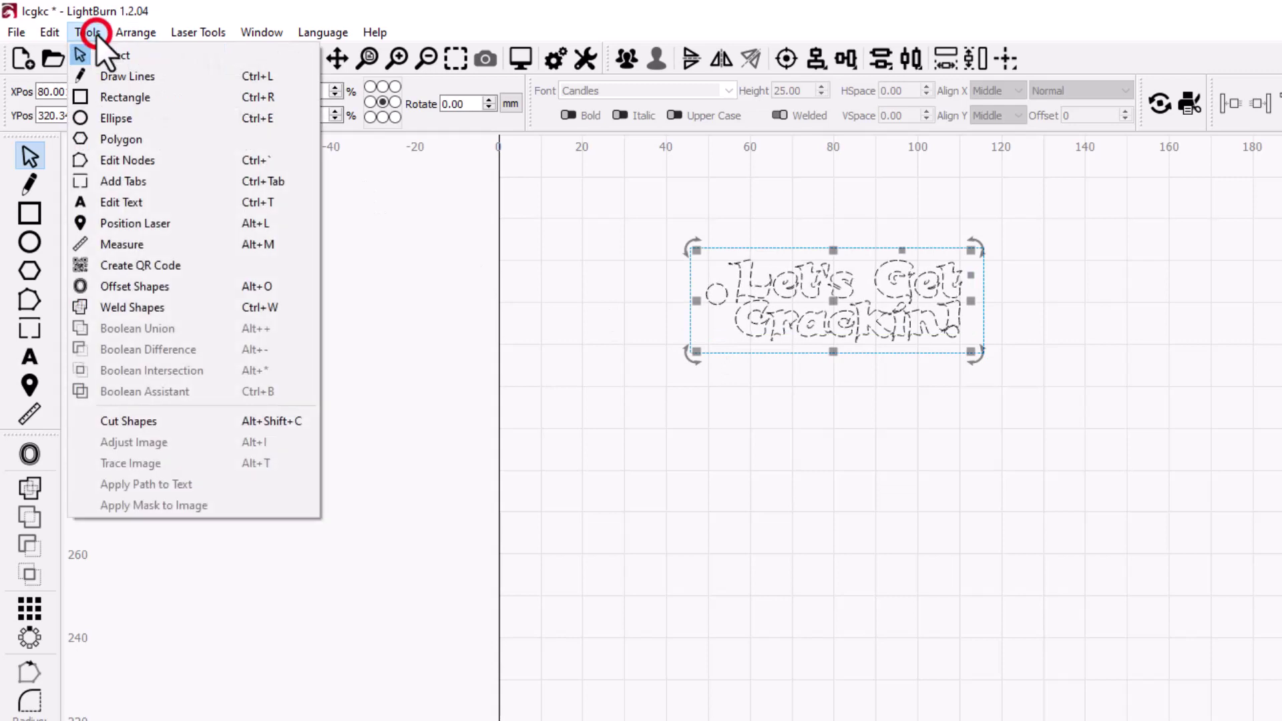
left_click(122, 289)
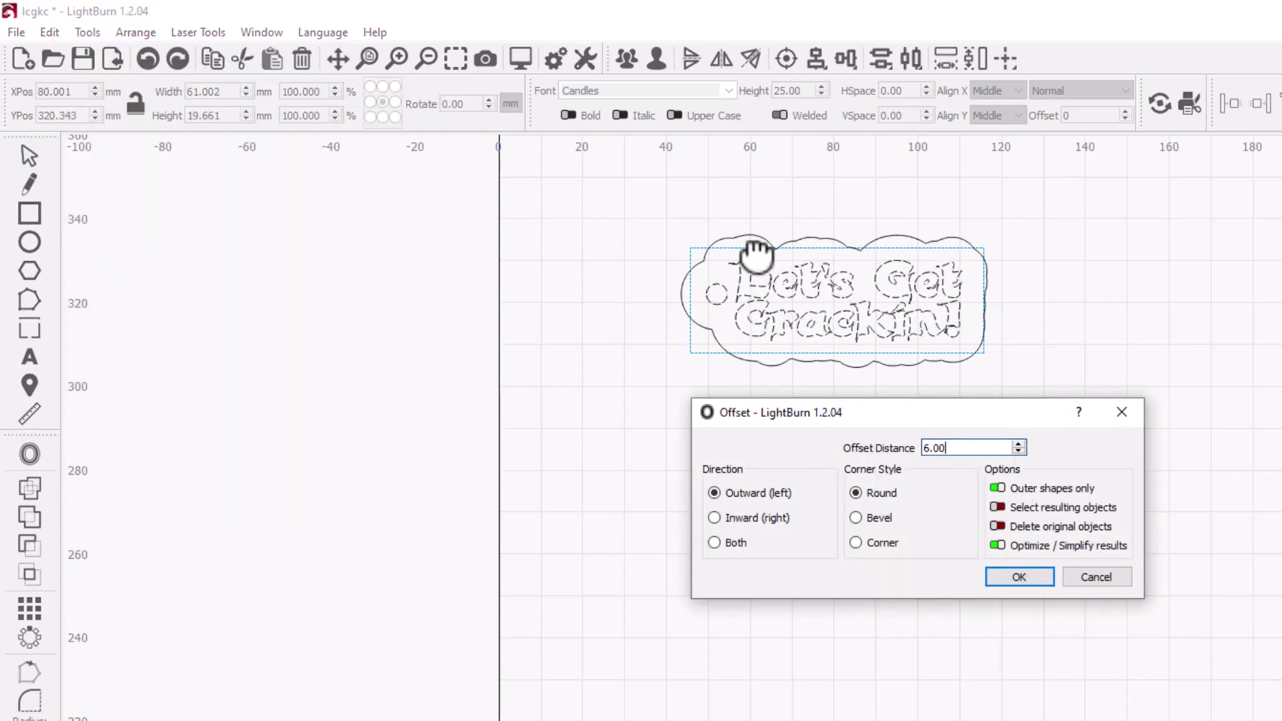
double_click(961, 448)
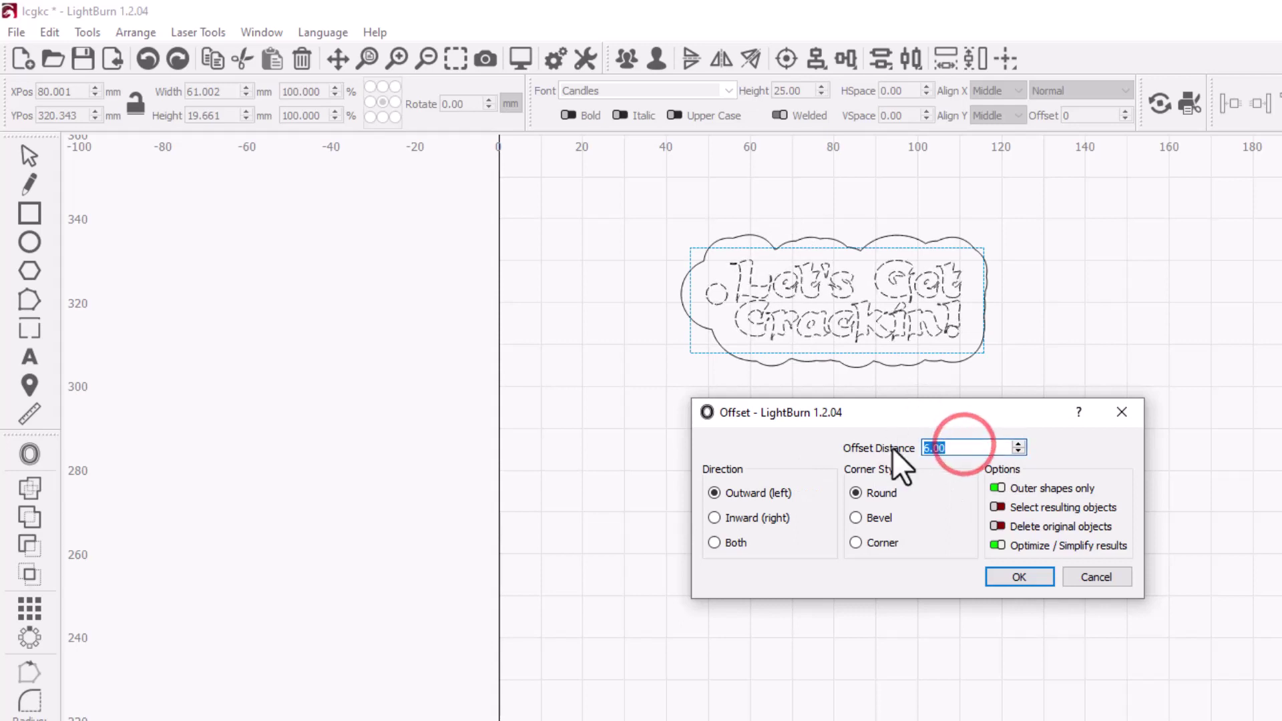
type("3")
key("Return")
left_click(1056, 451)
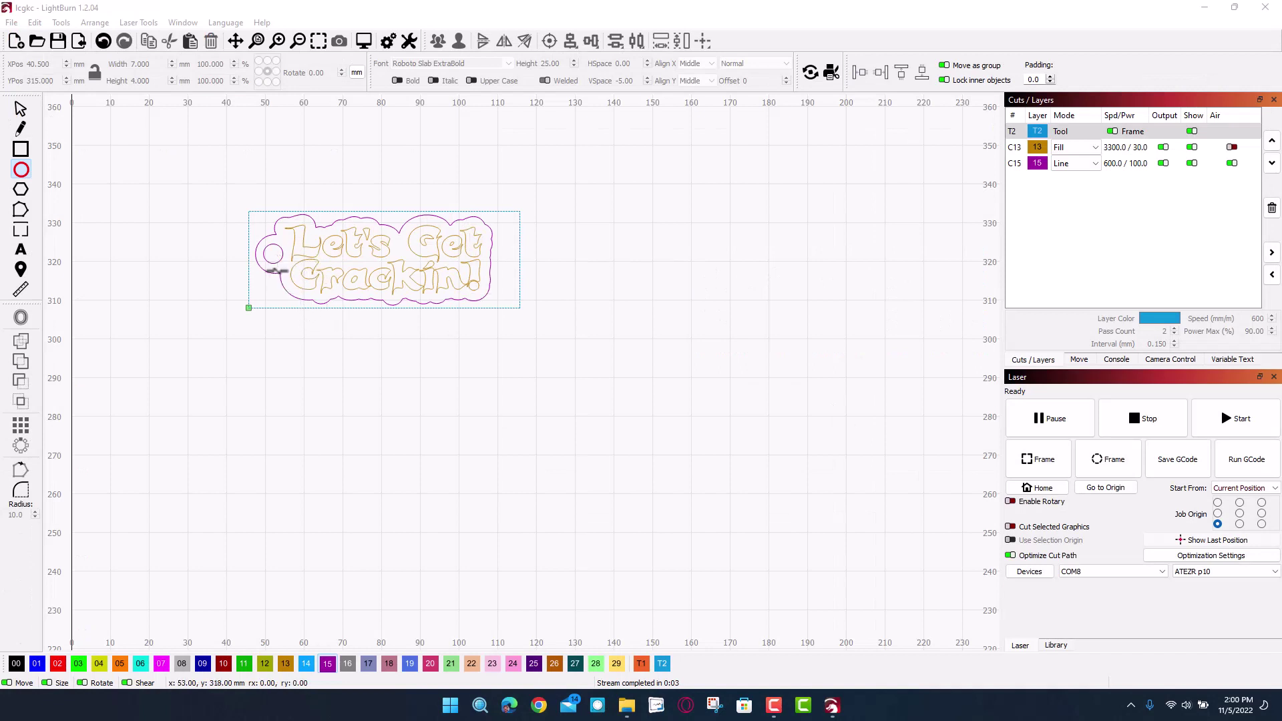
- Open the purple C15 Line layer's settings in Cuts/Layers for 90% power, 2 passes
left_click(1108, 162)
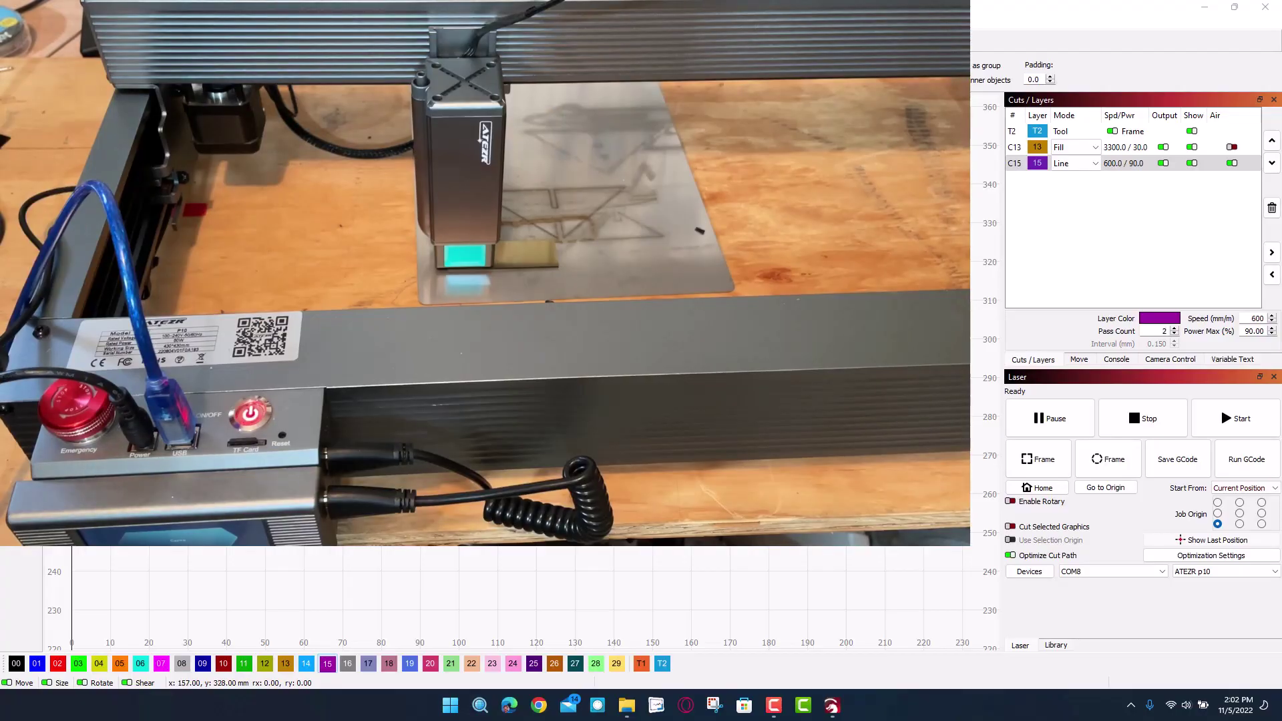
- Frame the job so the laser head traces the keychain's outline over the material
left_click(1044, 463)
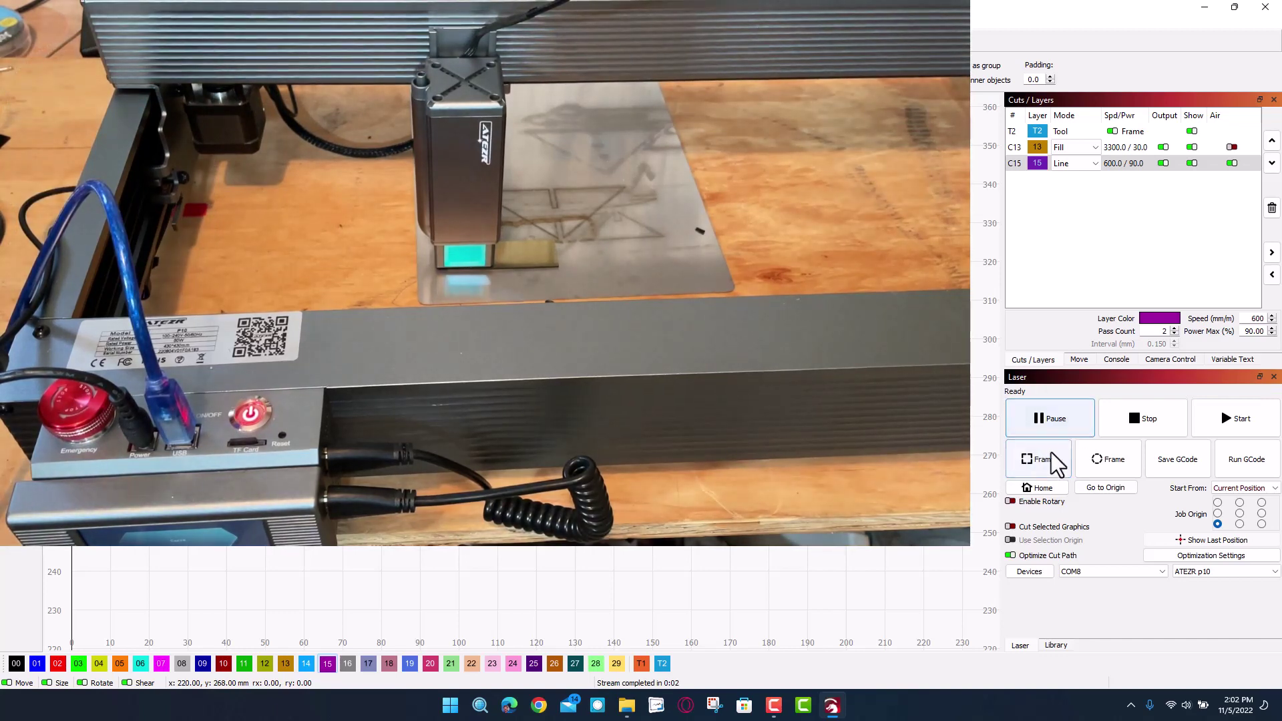
- Jog the laser head twice toward the front and 10 mm left, then frame the outline
left_click(1078, 360)
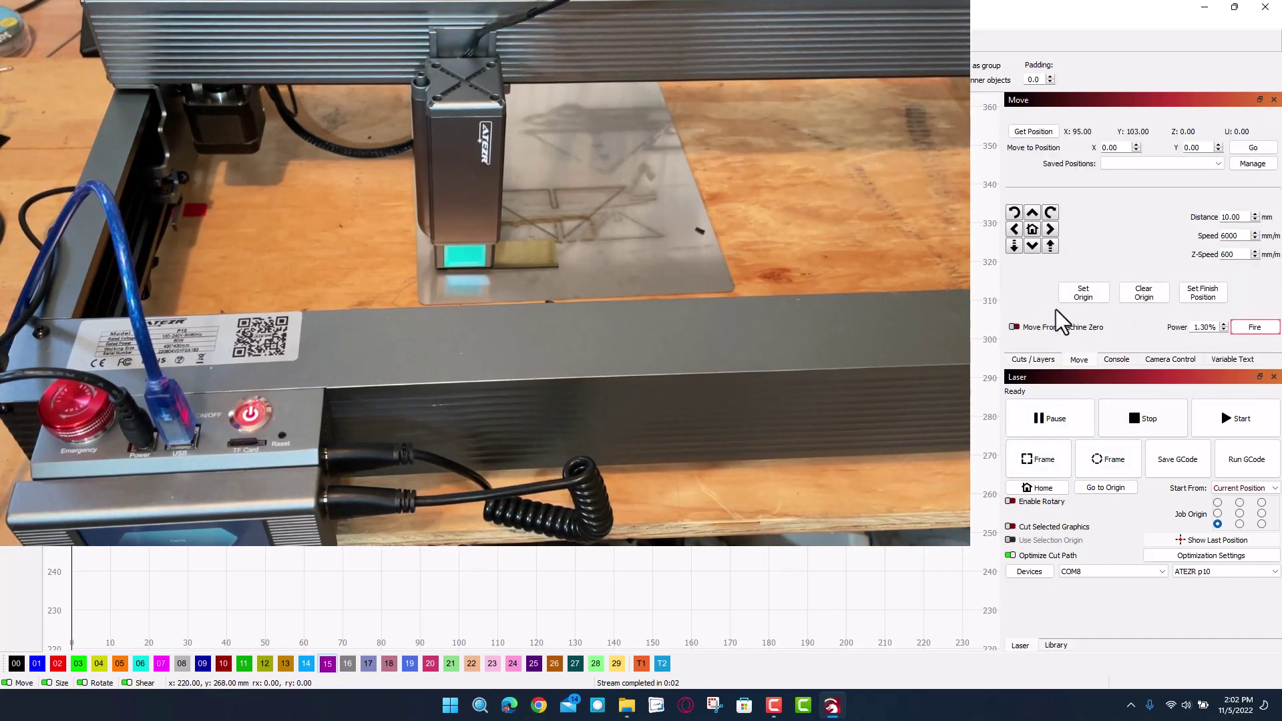
left_click(1032, 247)
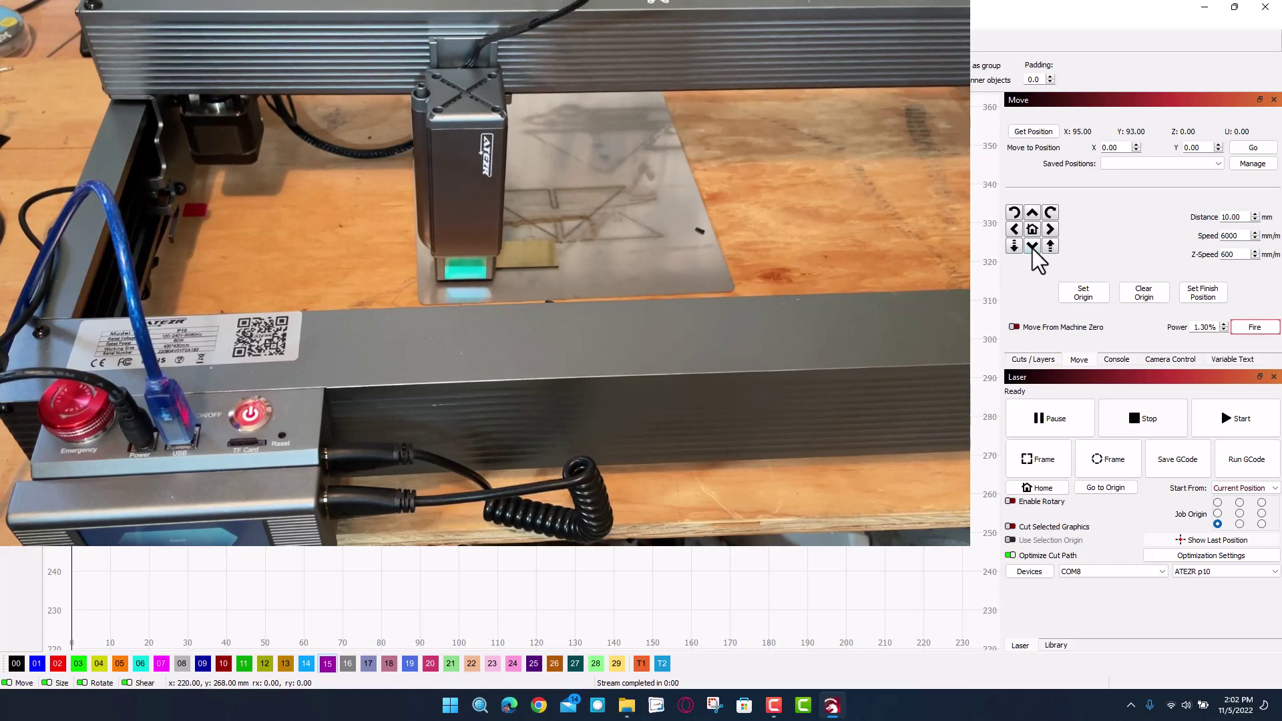
left_click(1032, 247)
left_click(1013, 229)
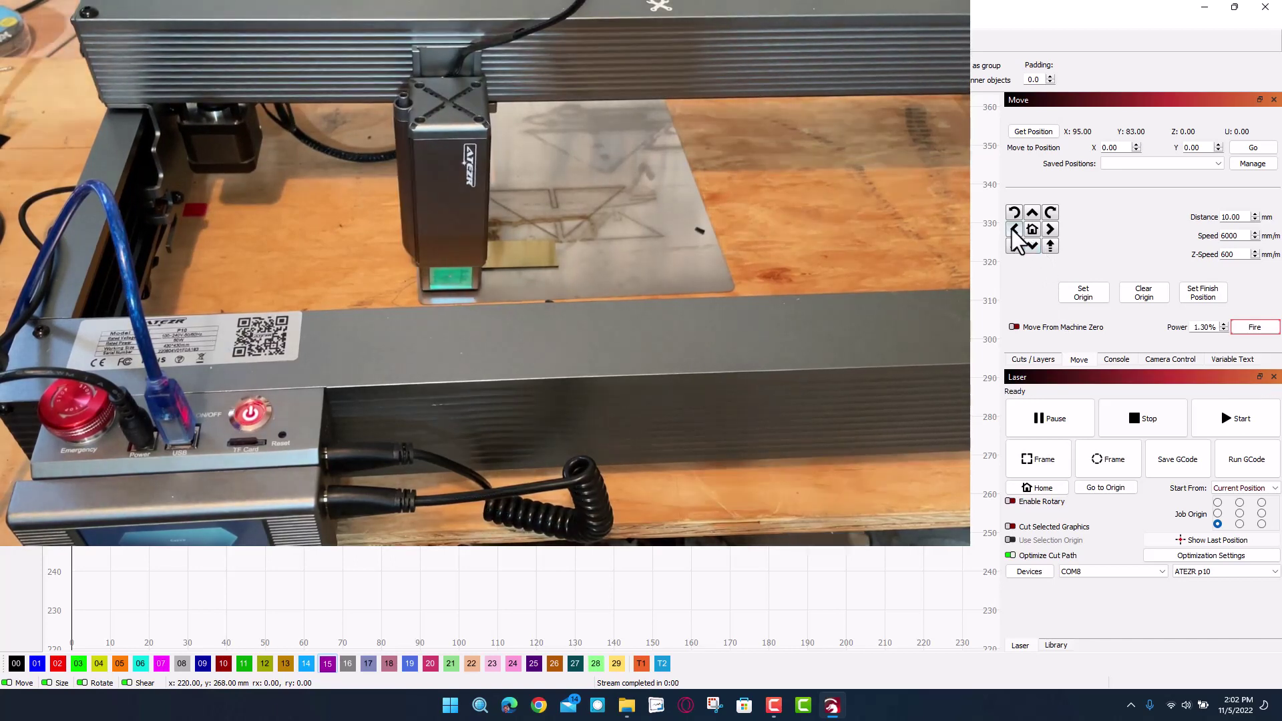
left_click(1046, 464)
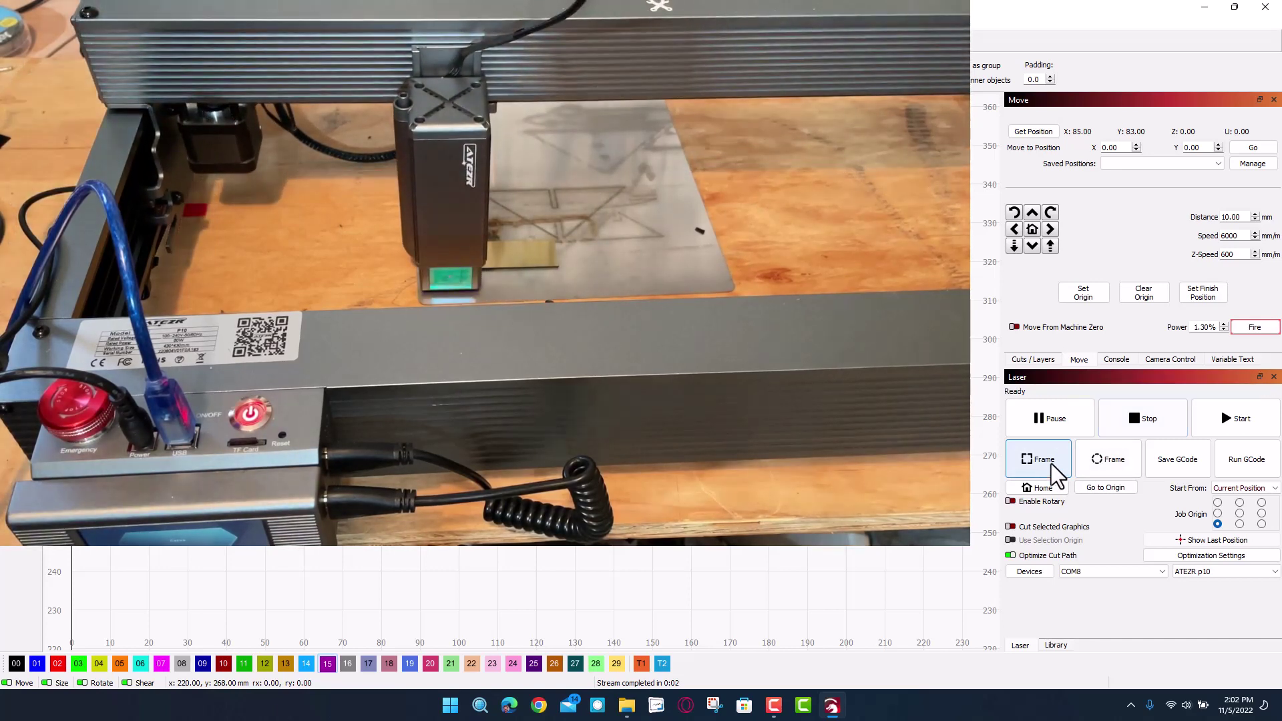
- Nudge the head back twice, re-framing after each move until the outline sits on the material
left_click(1032, 213)
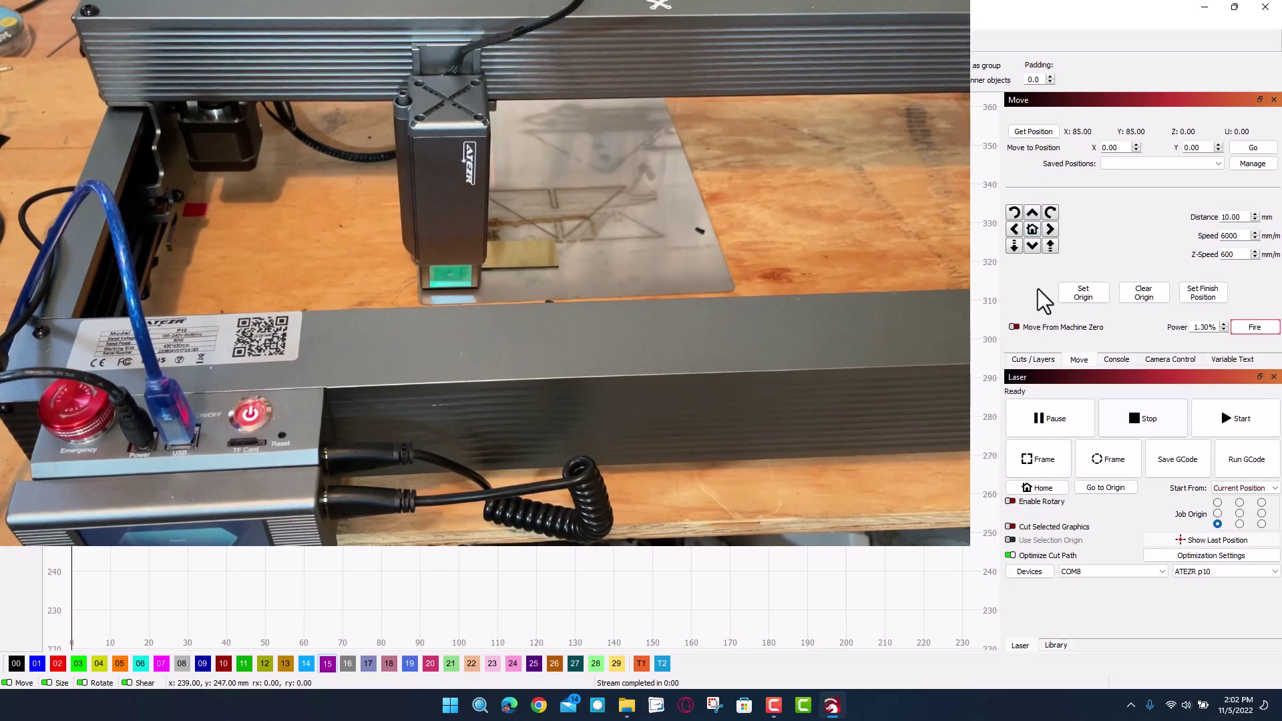
left_click(1053, 469)
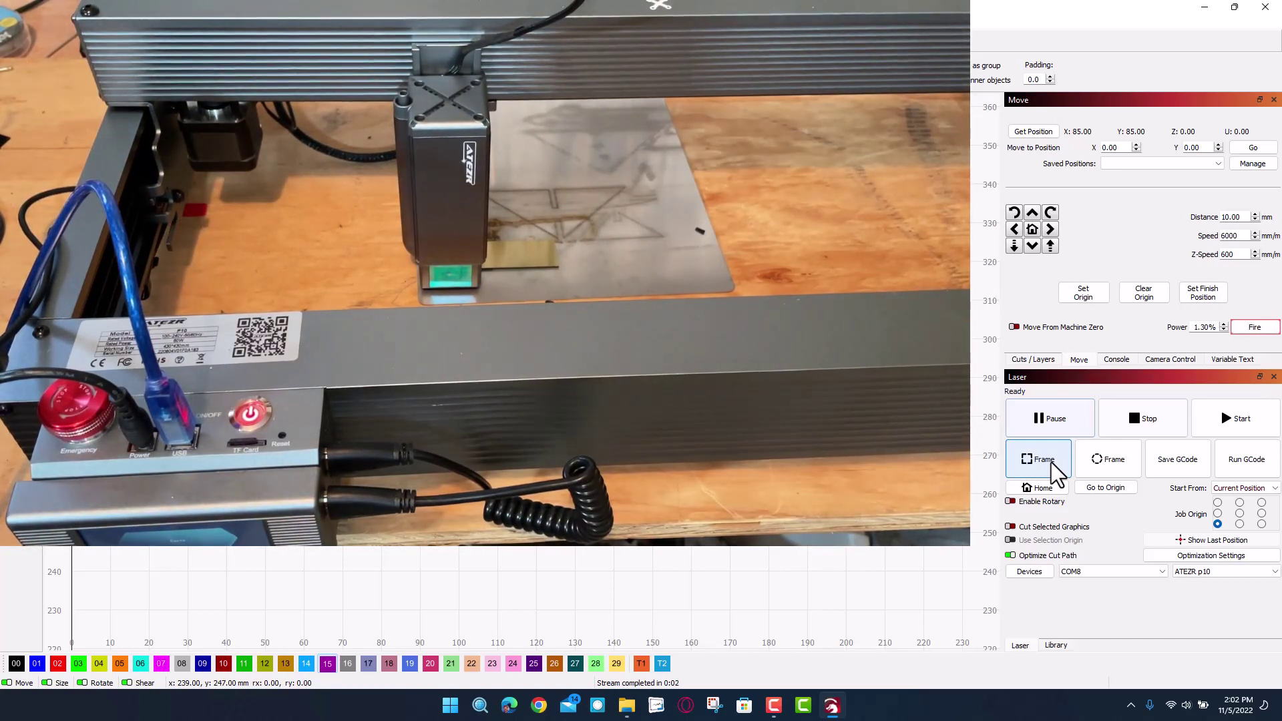
left_click(1032, 213)
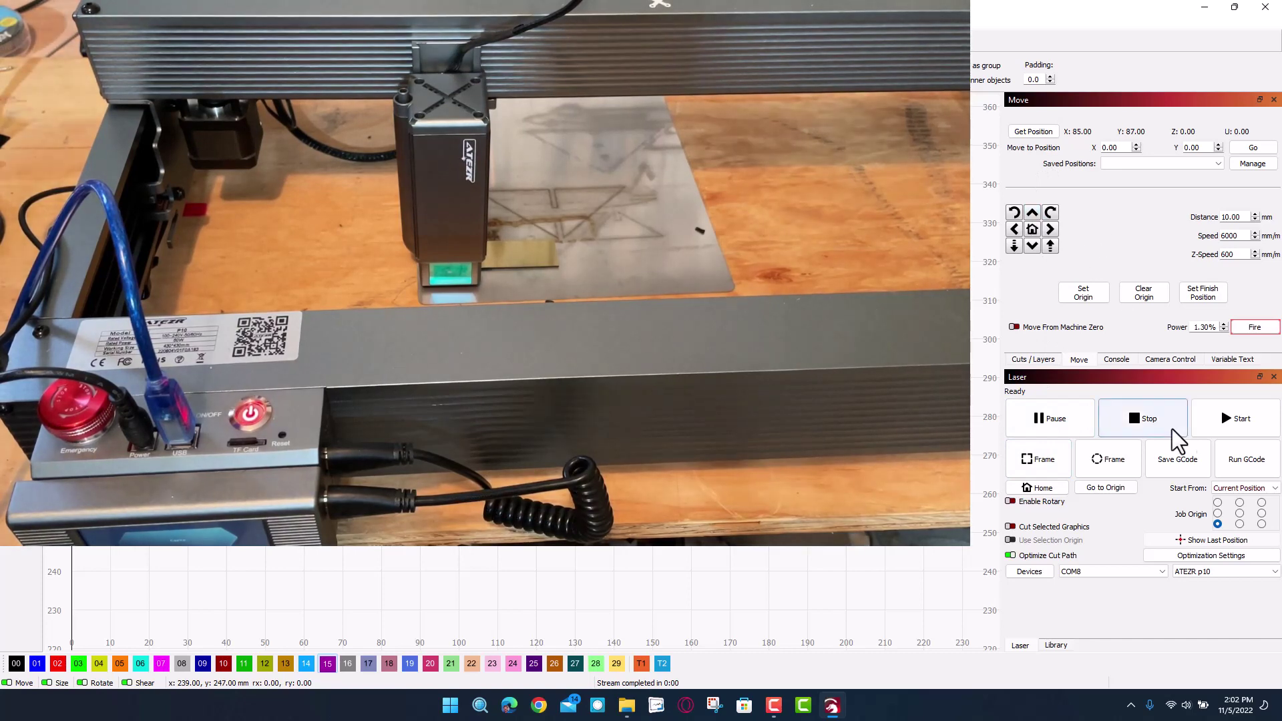
left_click(1055, 454)
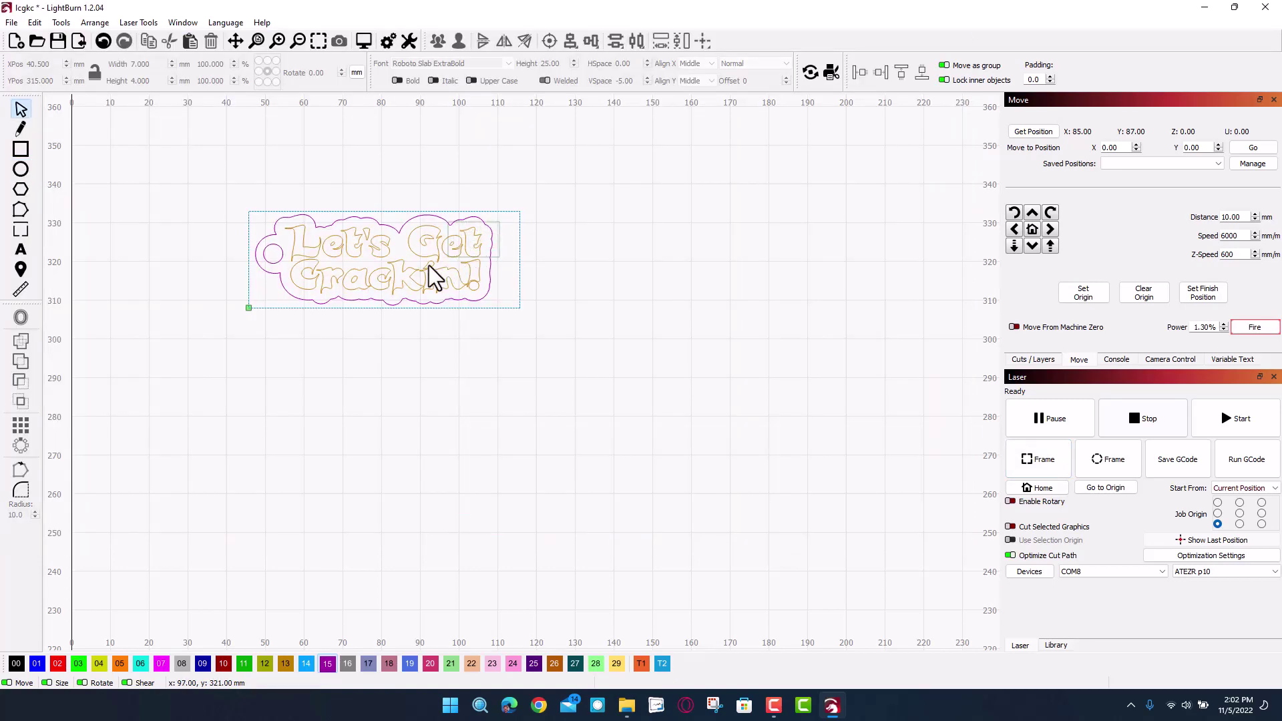
- Select all four keychain objects and shrink them to 56.308 × 21.564 mm
left_click(261, 296)
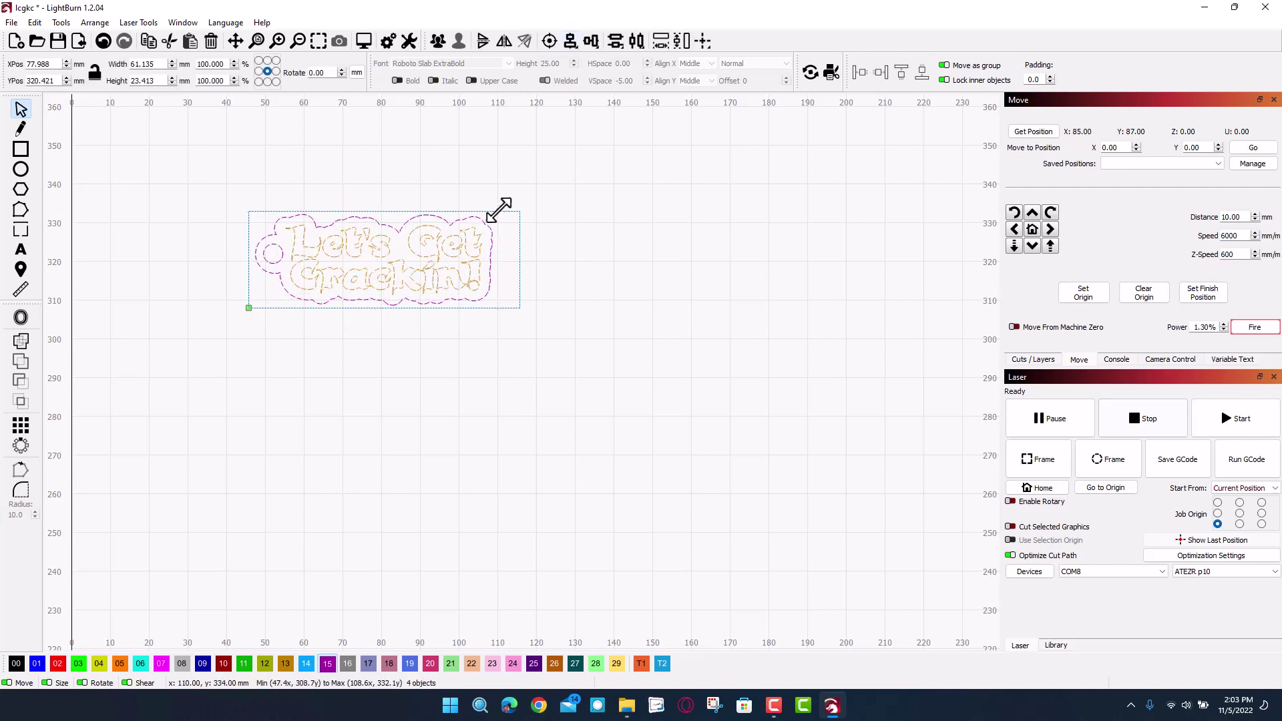
left_click_drag(498, 211, 479, 221)
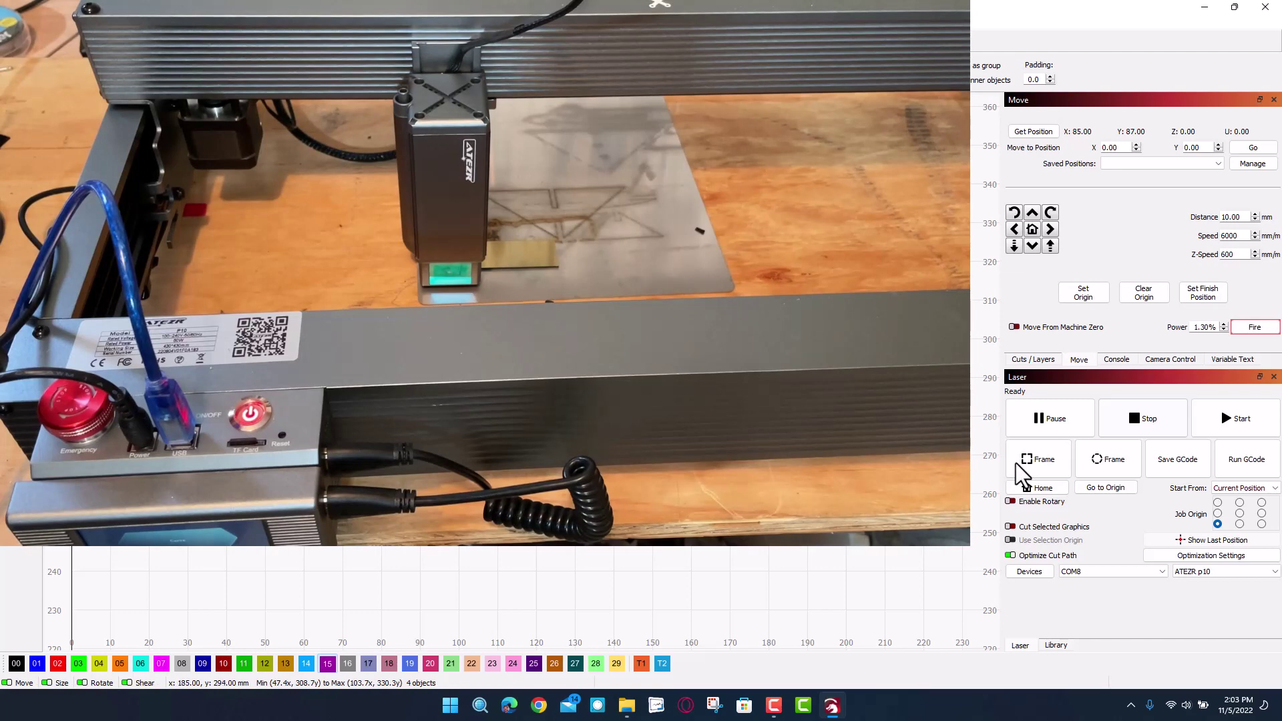
- Frame the resized keychain to confirm its outline fits on the workpiece
left_click(1026, 461)
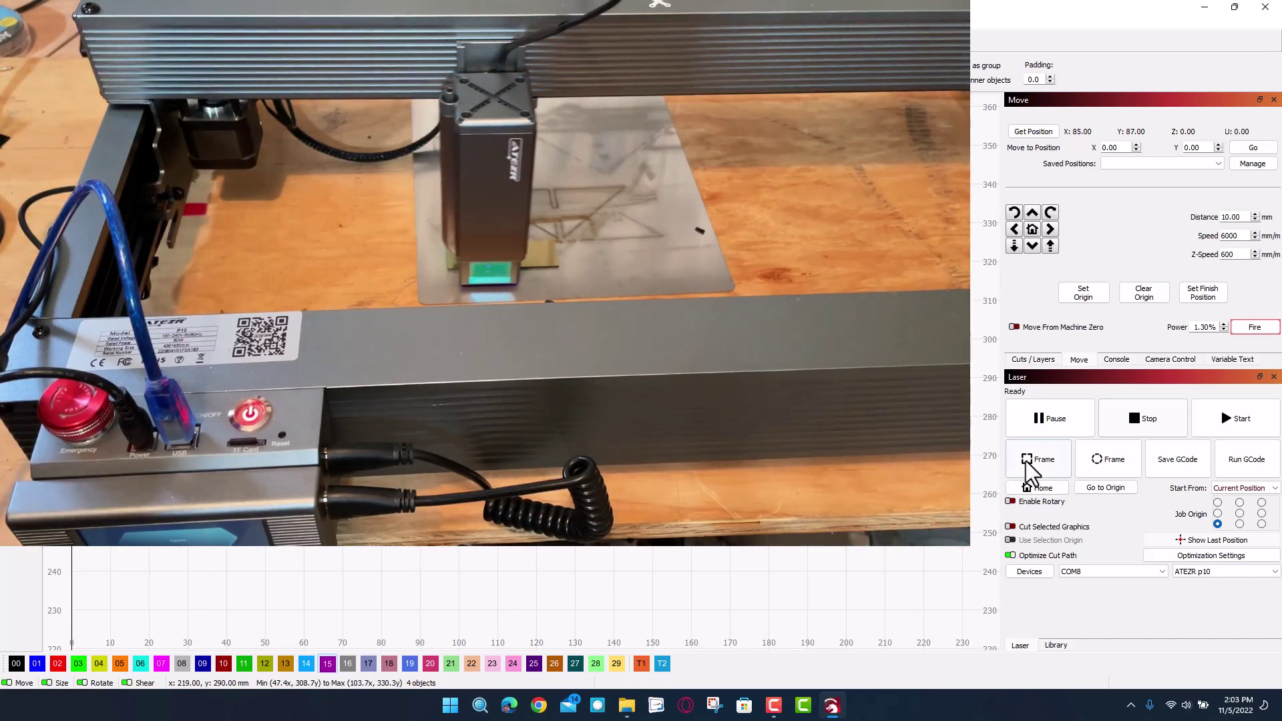